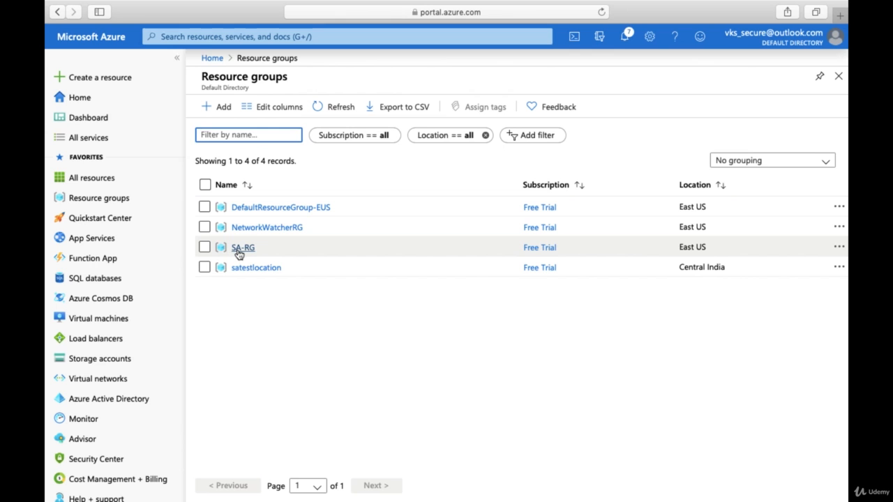
# - Start a new directory user and enter its user name, display name, first and last name
pyautogui.click(130, 398)
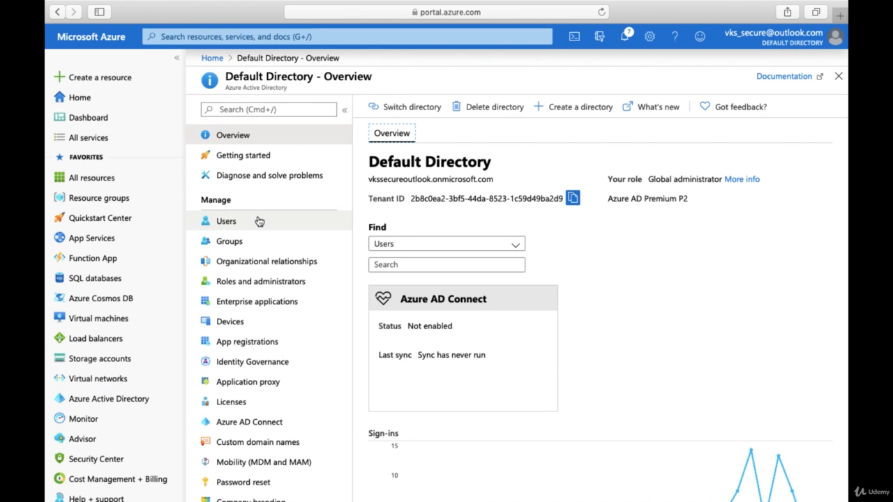
pyautogui.click(259, 221)
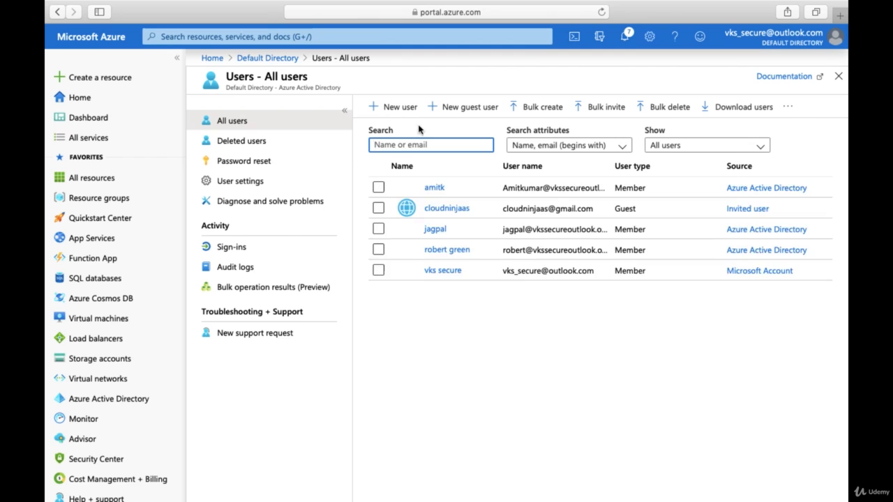
pyautogui.click(401, 109)
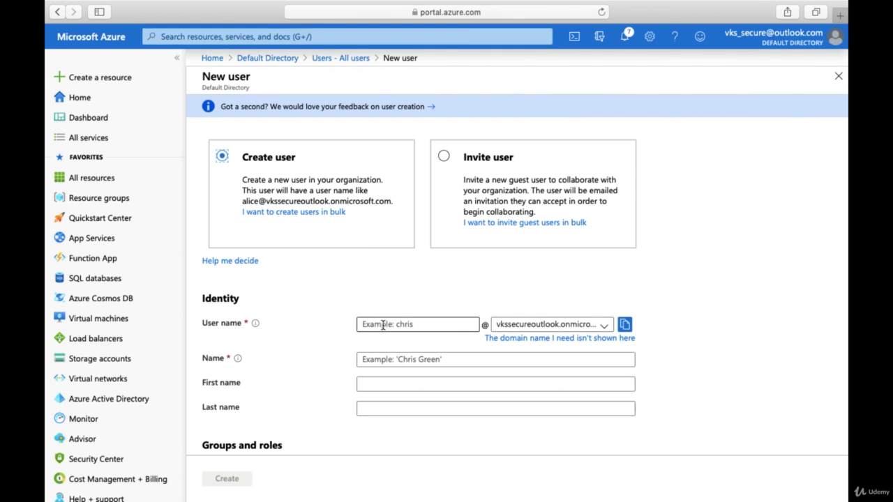
pyautogui.click(390, 324)
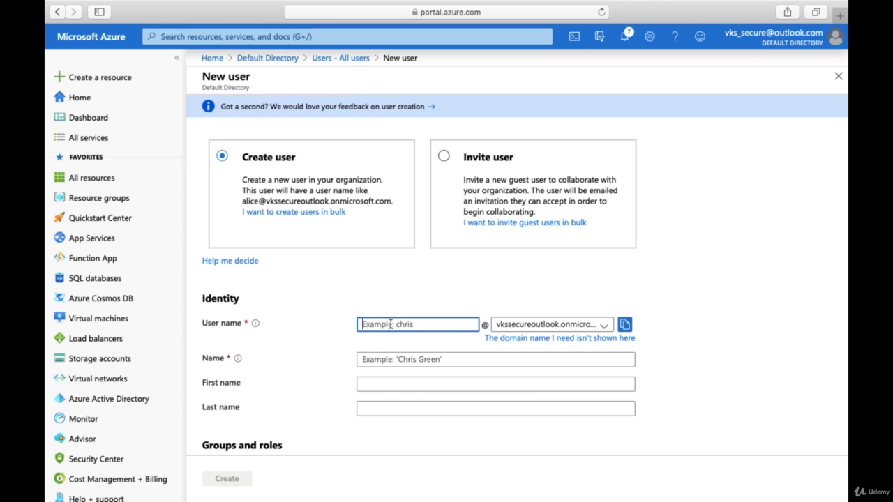
pyautogui.write('Ravik')
pyautogui.click(390, 359)
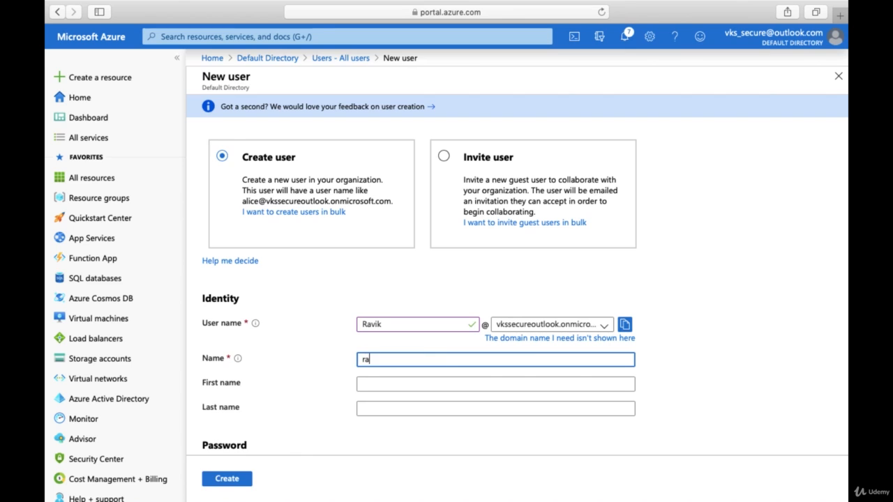
pyautogui.click(389, 386)
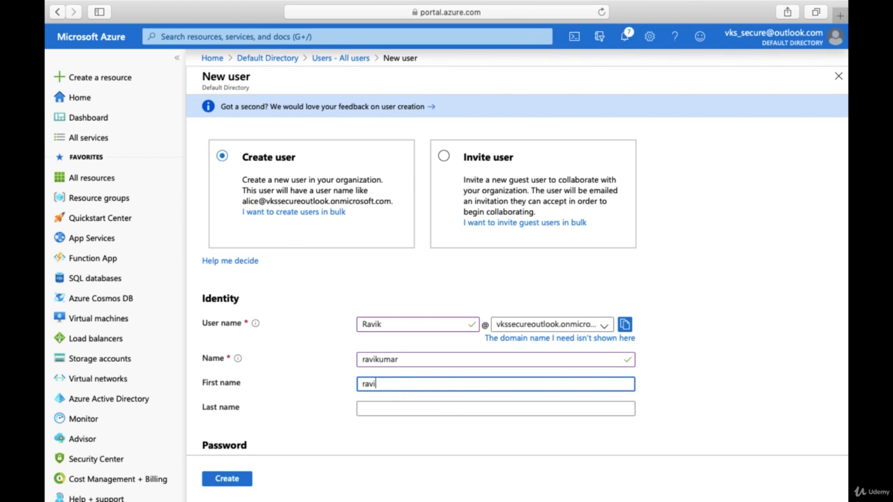
pyautogui.click(396, 409)
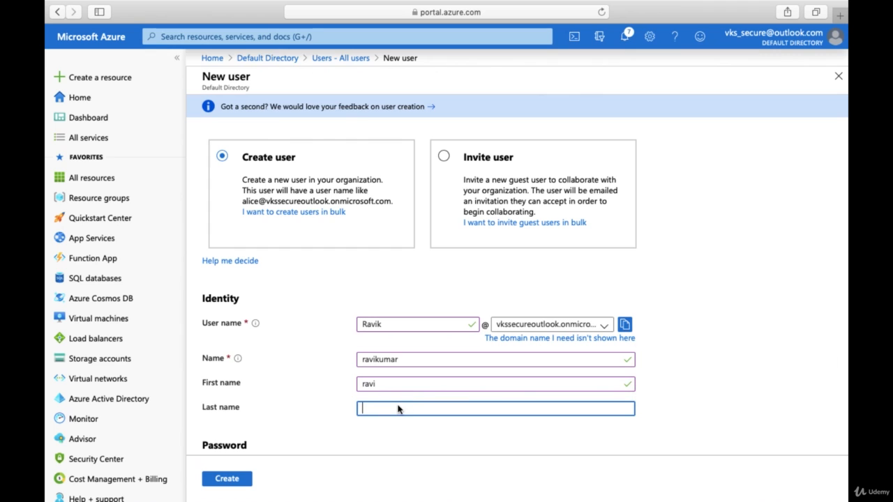
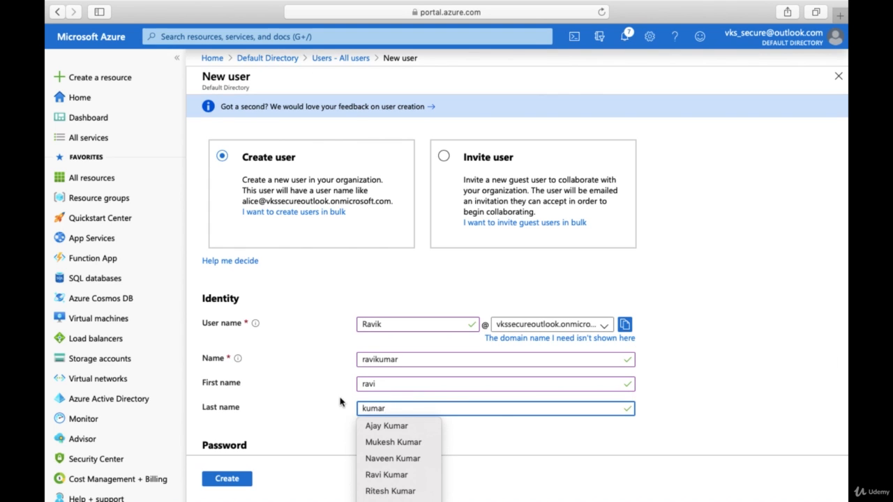
# - Give the user a self-chosen initial password and create the account
pyautogui.scroll(-5, 344, 374)
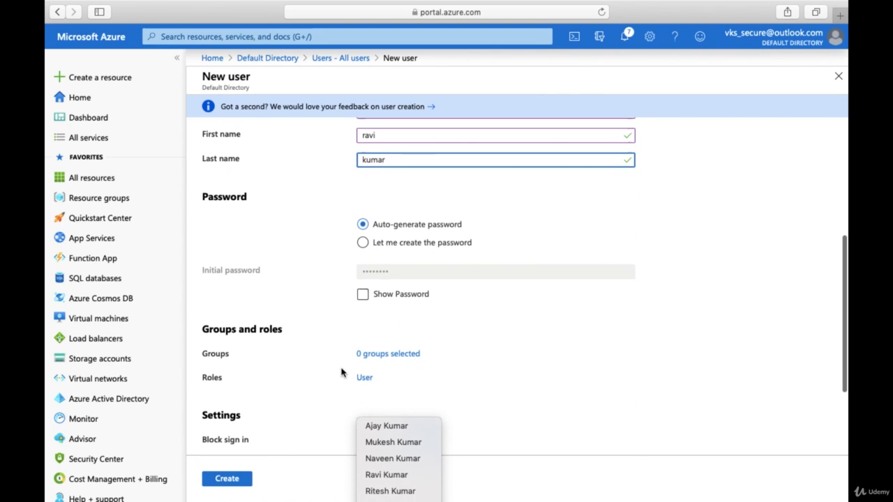
pyautogui.click(364, 246)
pyautogui.click(370, 273)
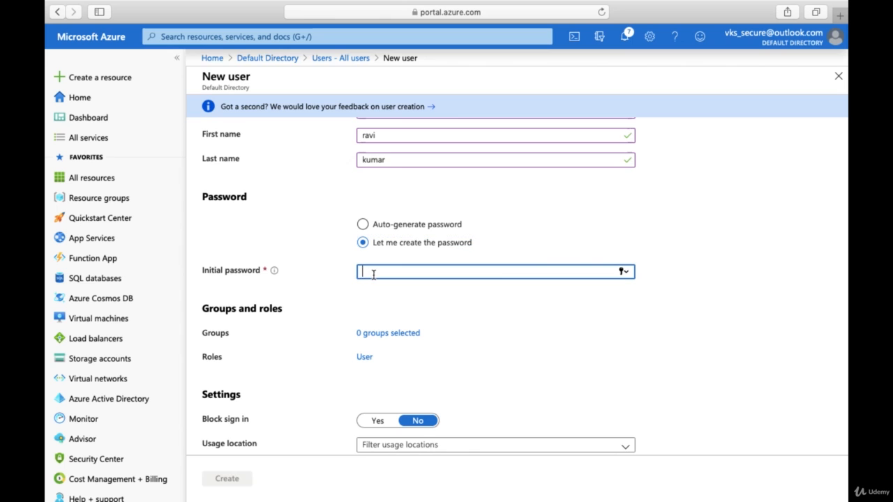
pyautogui.write('••••••••••')
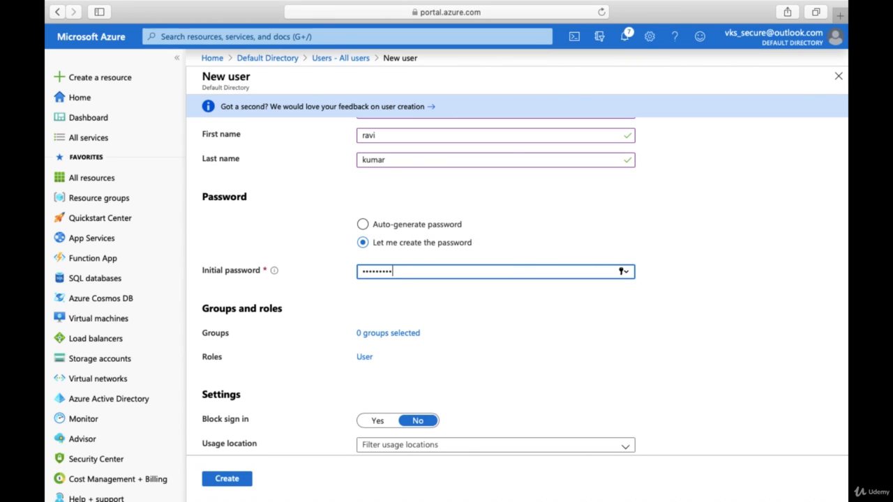
pyautogui.scroll(-3, 384, 311)
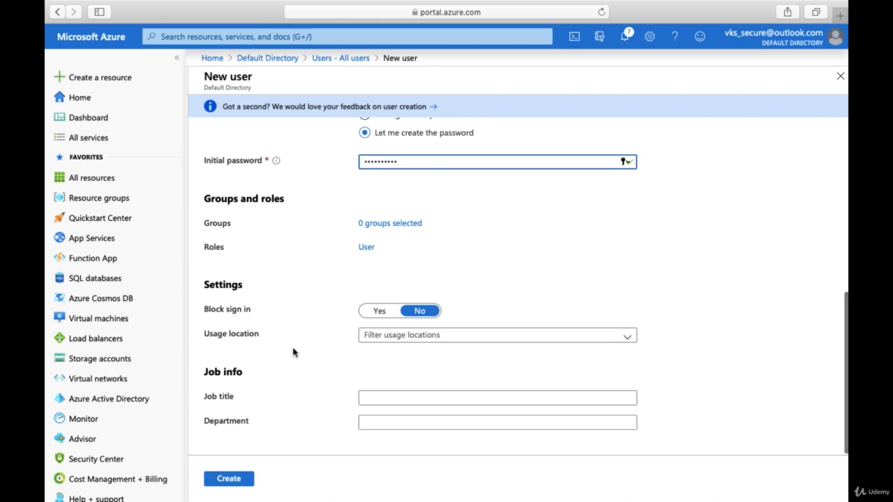
pyautogui.click(224, 482)
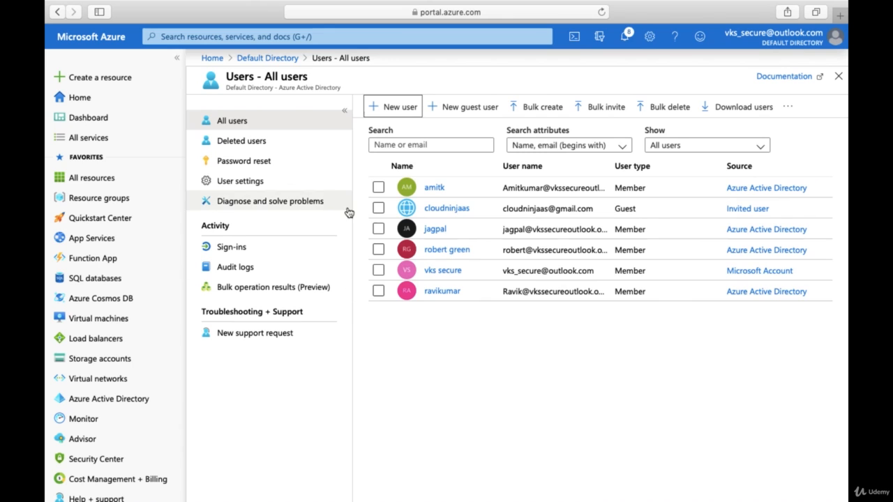
# - Go to Default Directory > Security > Conditional Access and open a blank new policy form
pyautogui.click(265, 59)
pyautogui.scroll(-5, 251, 377)
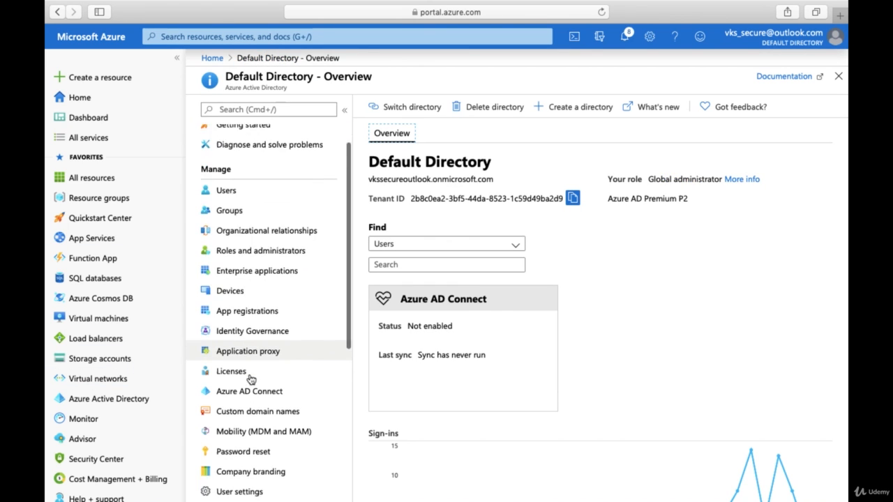
pyautogui.click(235, 448)
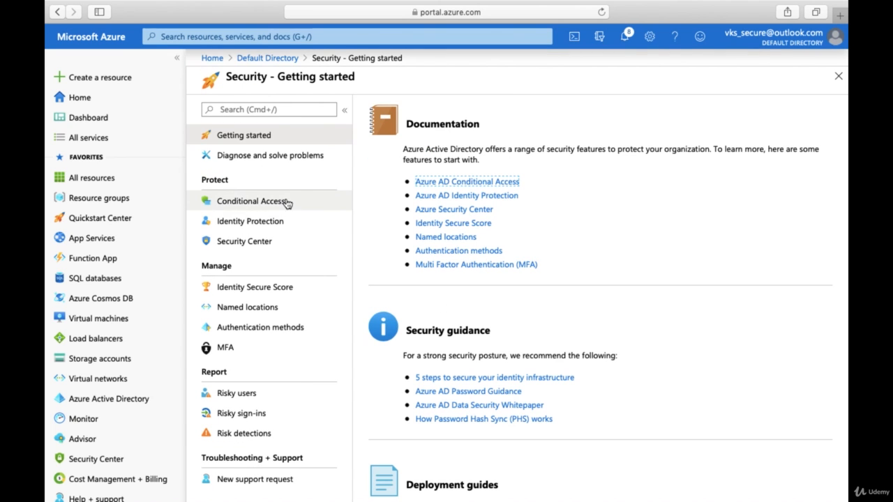
pyautogui.click(230, 208)
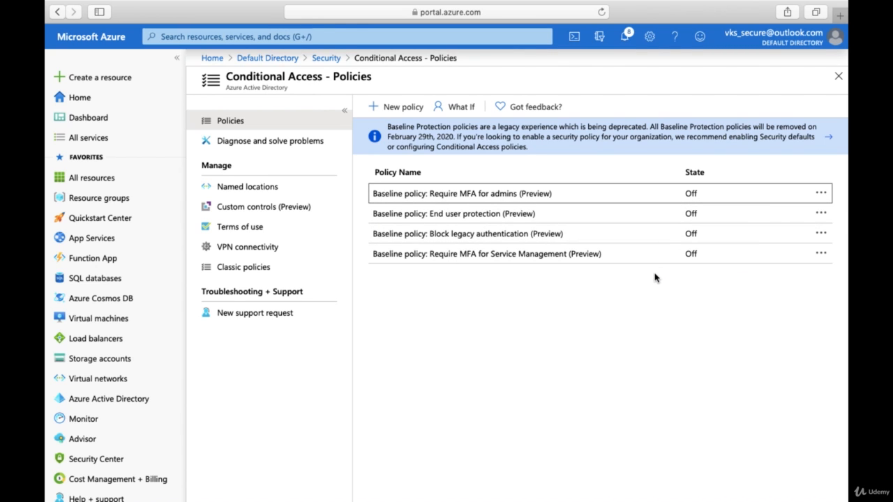
pyautogui.click(400, 108)
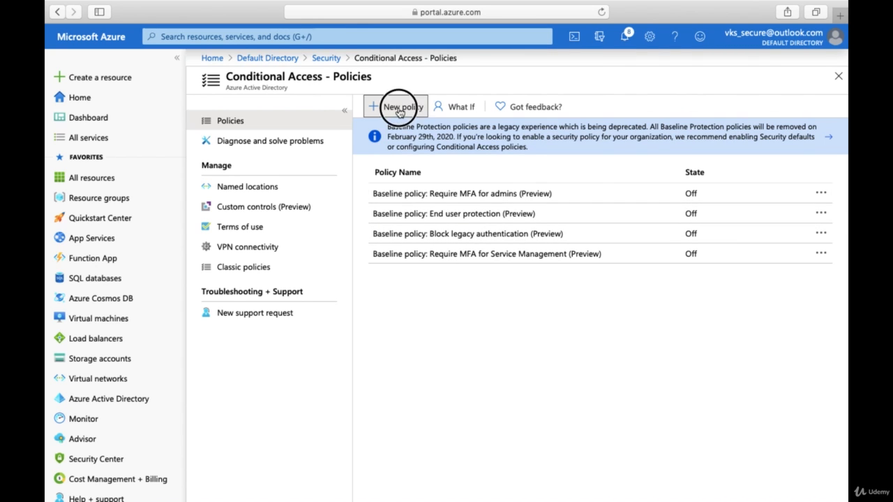
pyautogui.click(374, 78)
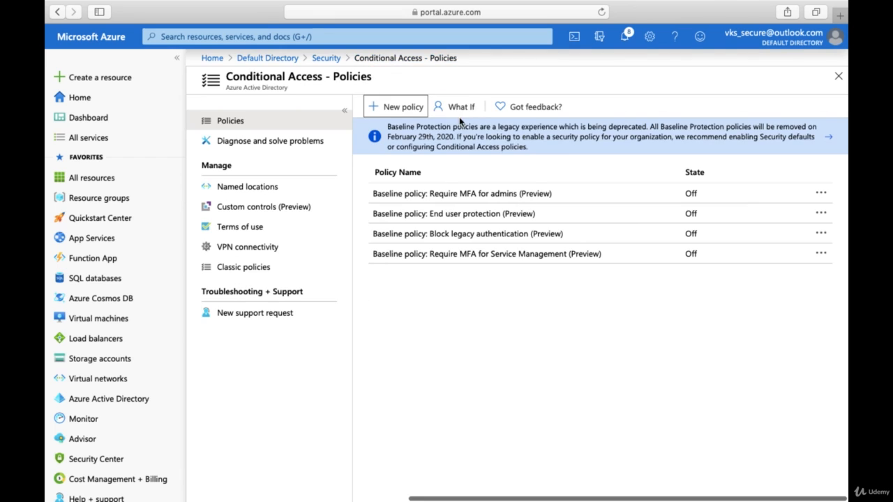
pyautogui.click(409, 110)
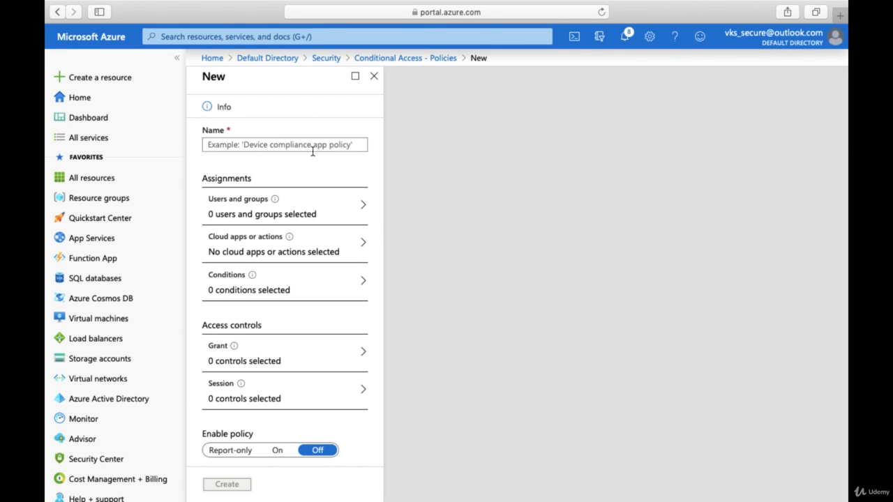
# - Name the policy 'Require MFA for' plus the new user's first name, then open Users and groups
pyautogui.click(290, 144)
pyautogui.write('Reuire')
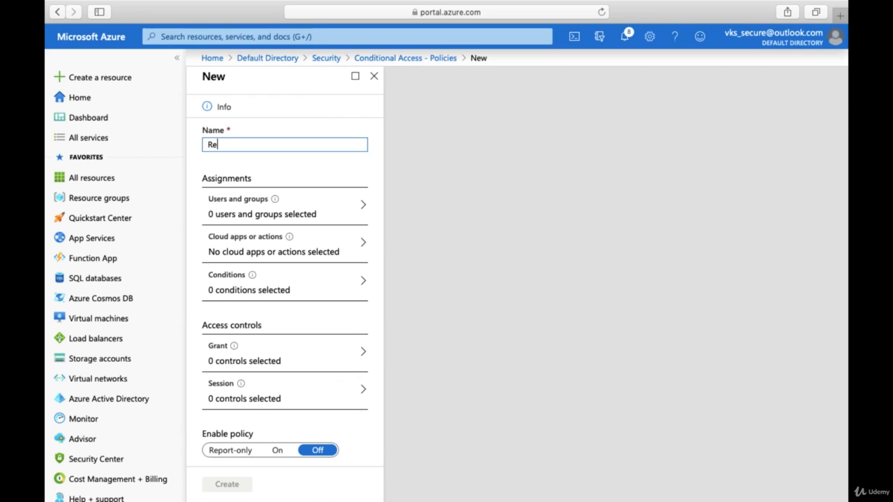
pyautogui.press('BackSpace')
pyautogui.press('BackSpace')
pyautogui.press('BackSpace')
pyautogui.write('quire')
pyautogui.press('BackSpace')
pyautogui.press('BackSpace')
pyautogui.press('BackSpace')
pyautogui.press('BackSpace')
pyautogui.press('BackSpace')
pyautogui.write('quire MFS')
pyautogui.press('BackSpace')
pyautogui.press('BackSpace')
pyautogui.write('A for RAVI')
pyautogui.press('BackSpace')
pyautogui.press('BackSpace')
pyautogui.press('BackSpace')
pyautogui.write('avi')
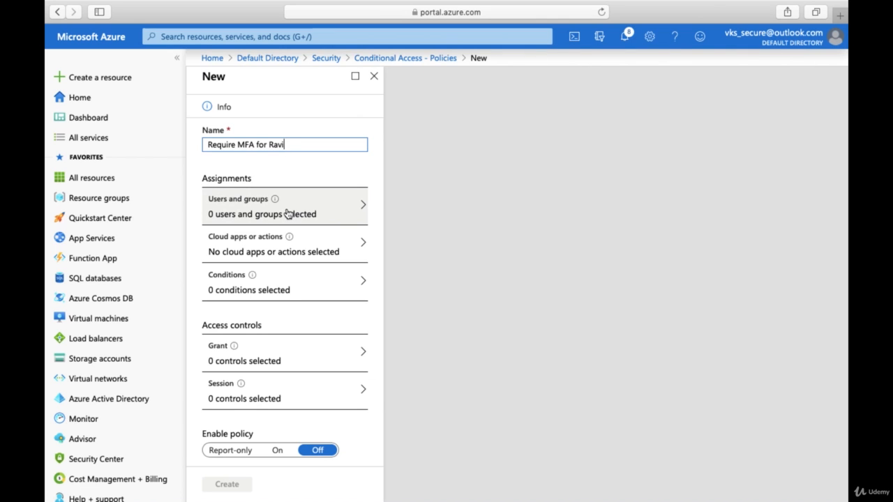
pyautogui.click(288, 211)
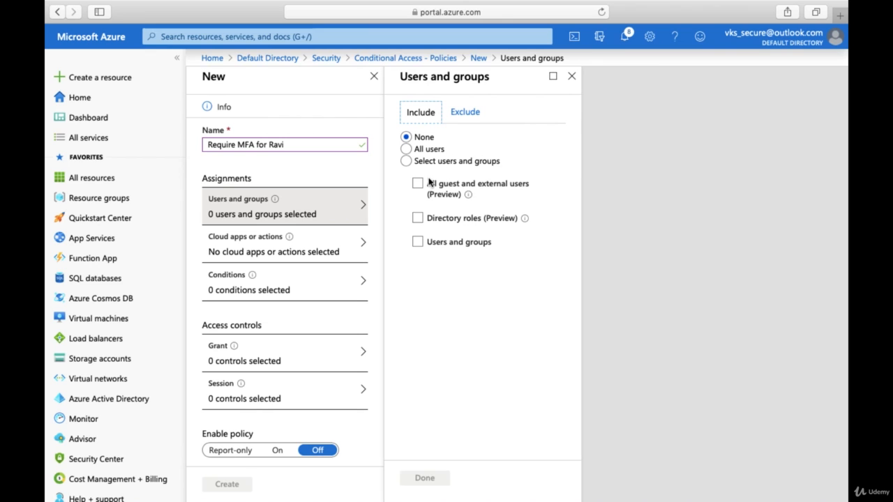
# - Assign the policy only to the newly created user, then open Cloud apps or actions
pyautogui.click(407, 161)
pyautogui.click(418, 242)
pyautogui.click(489, 288)
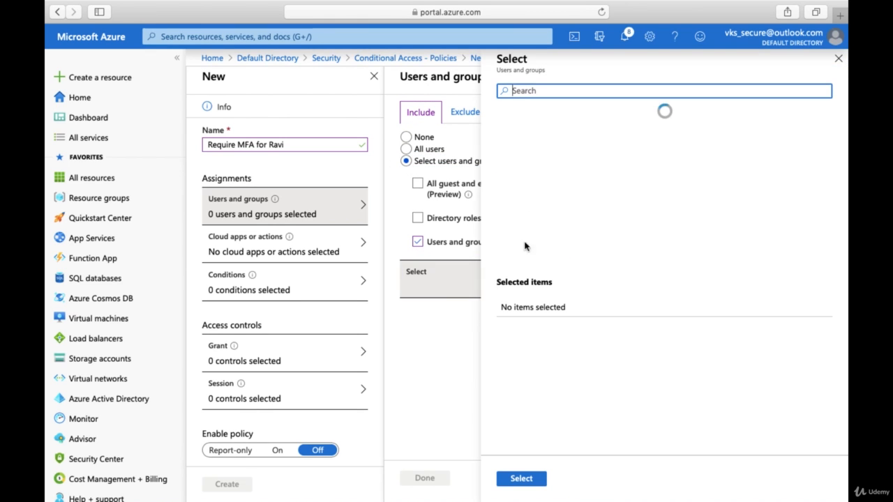
pyautogui.scroll(-2, 614, 236)
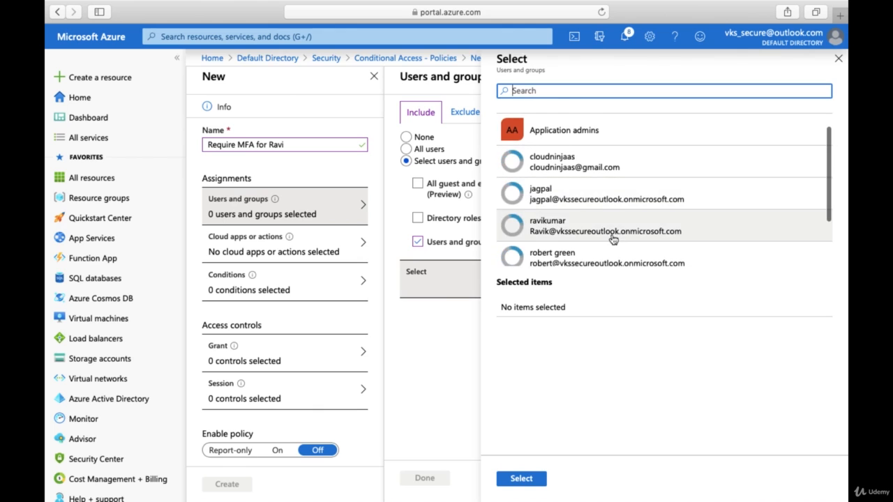
pyautogui.click(546, 225)
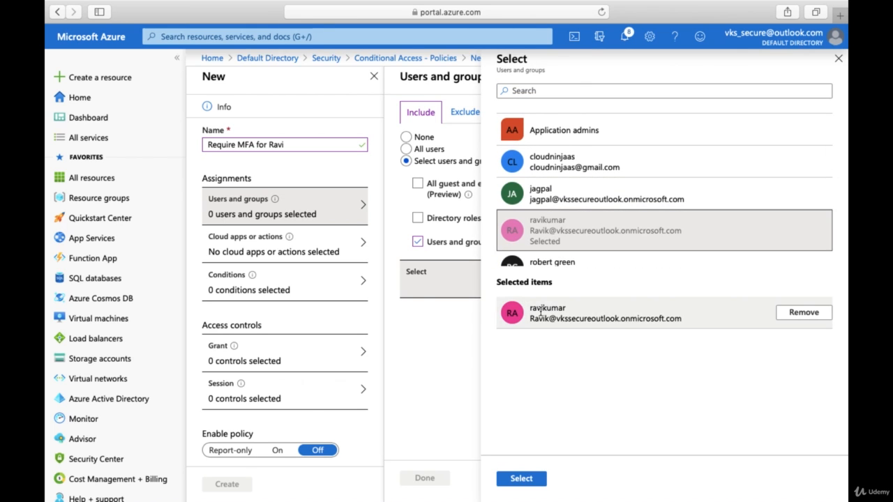
pyautogui.click(522, 478)
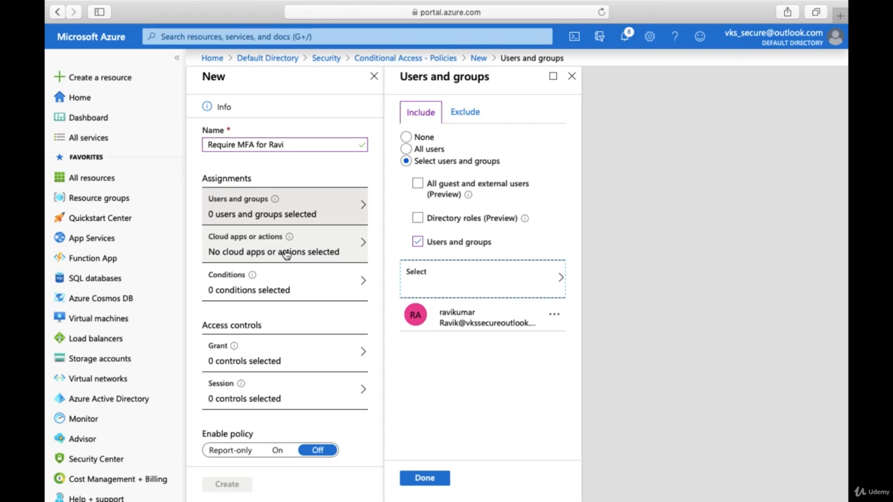
pyautogui.click(286, 255)
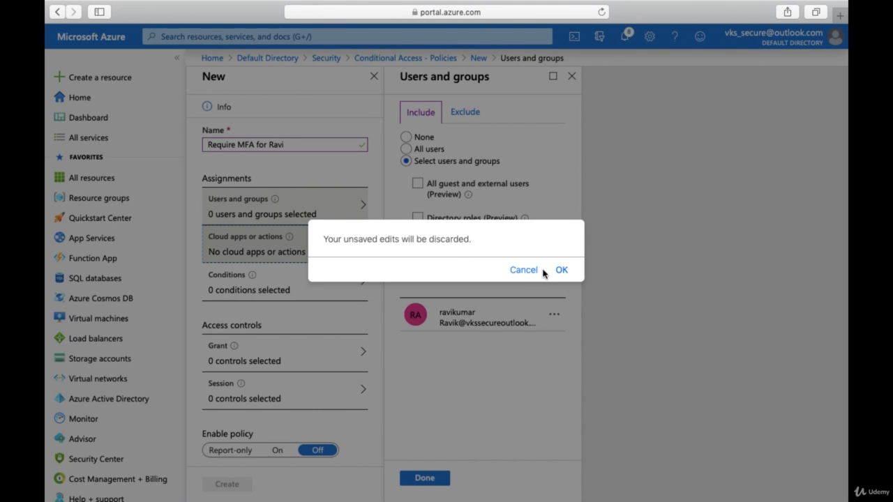
pyautogui.click(523, 271)
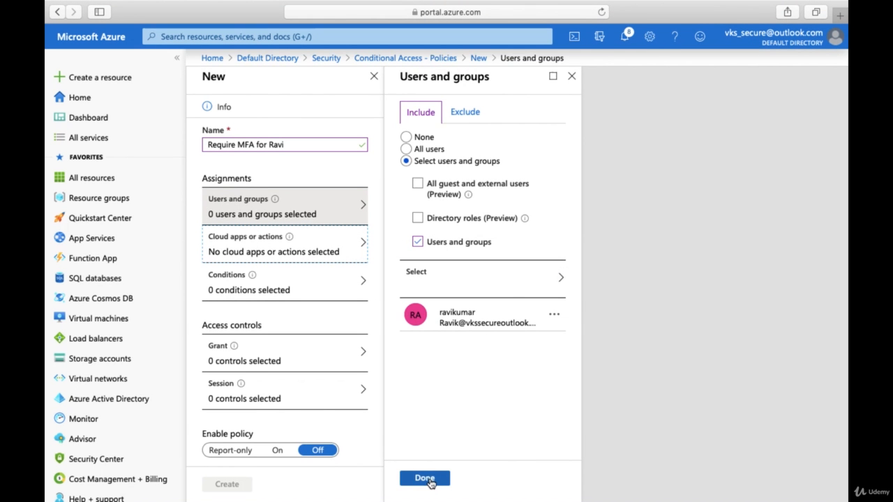
pyautogui.click(423, 479)
pyautogui.click(328, 262)
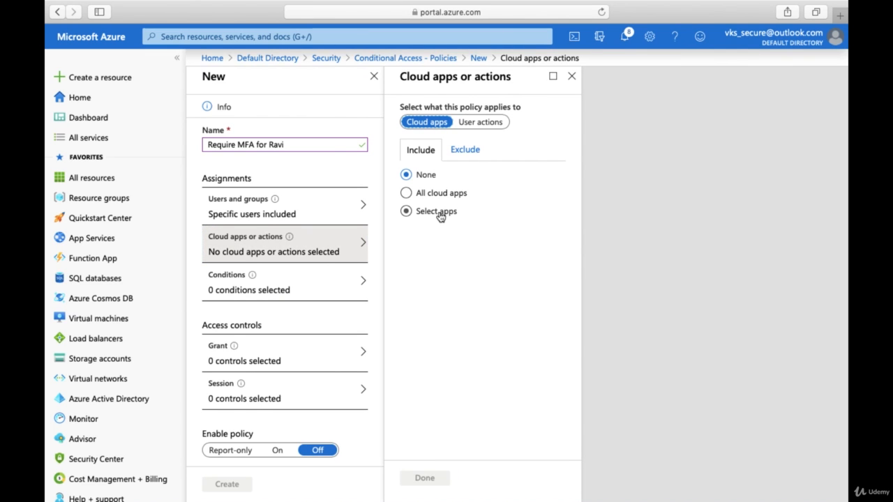
# - Include only Microsoft Azure Management as the policy's cloud app, then open Conditions
pyautogui.click(440, 217)
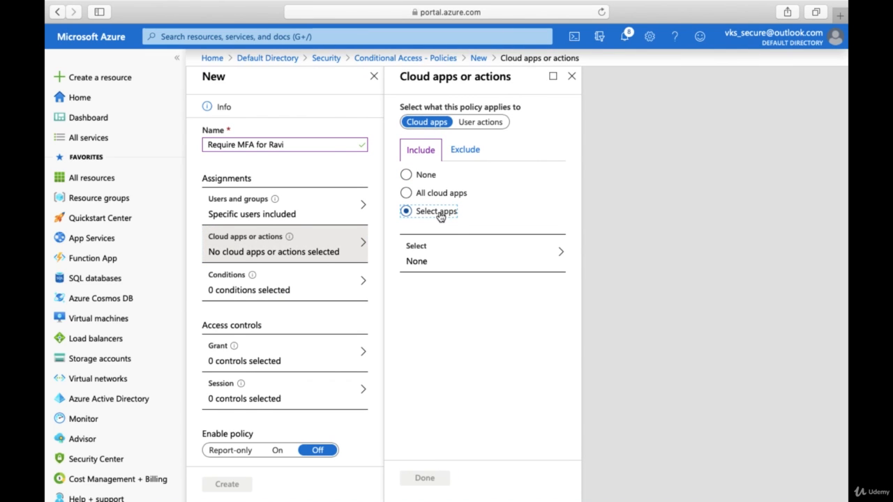
pyautogui.click(446, 262)
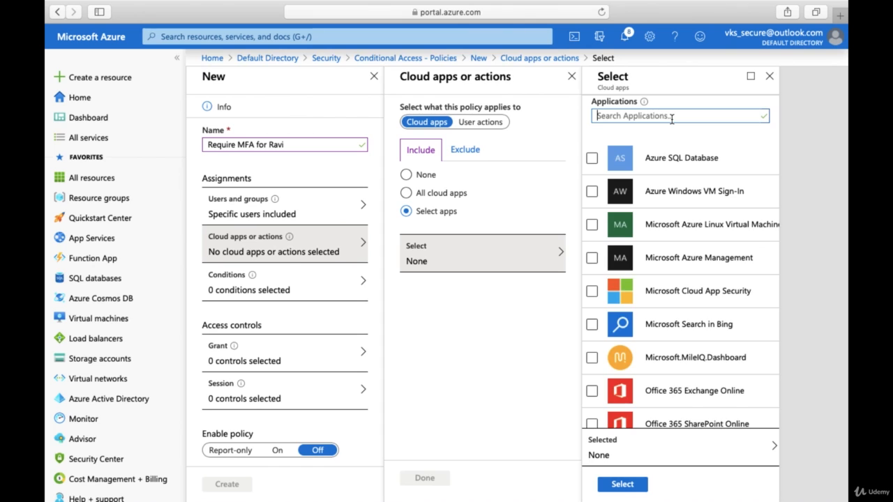
pyautogui.click(664, 272)
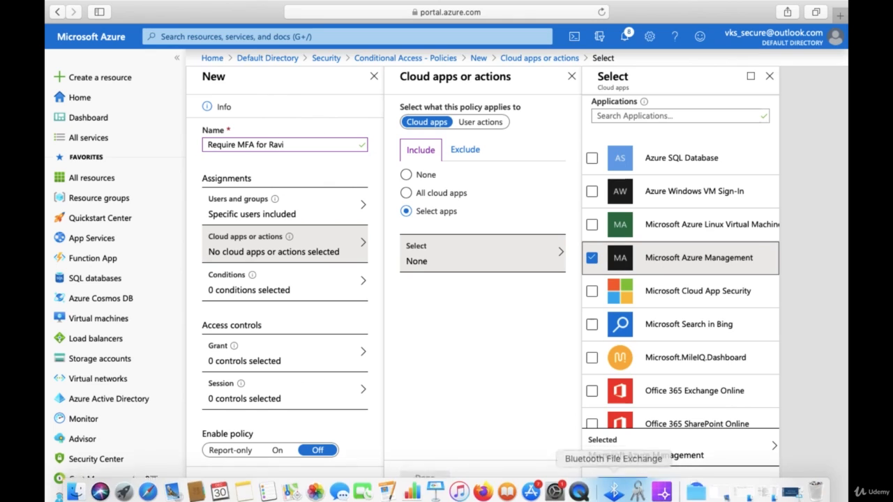
pyautogui.click(618, 487)
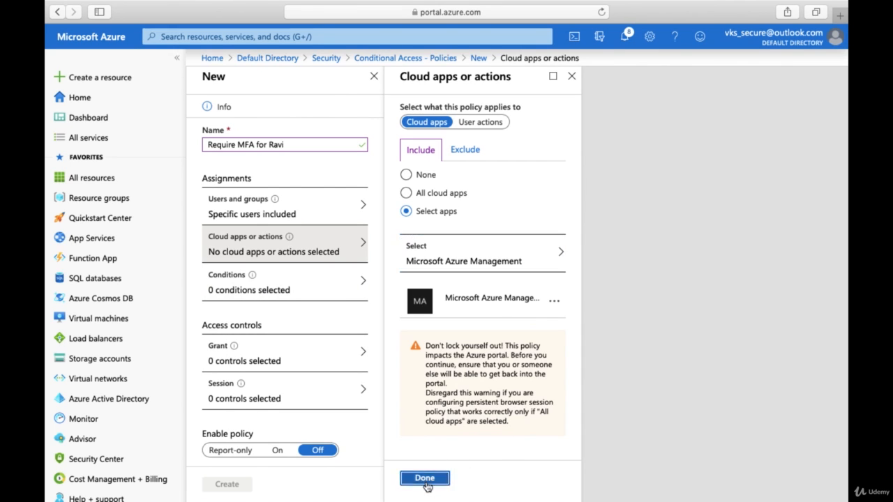
pyautogui.click(425, 479)
pyautogui.click(279, 291)
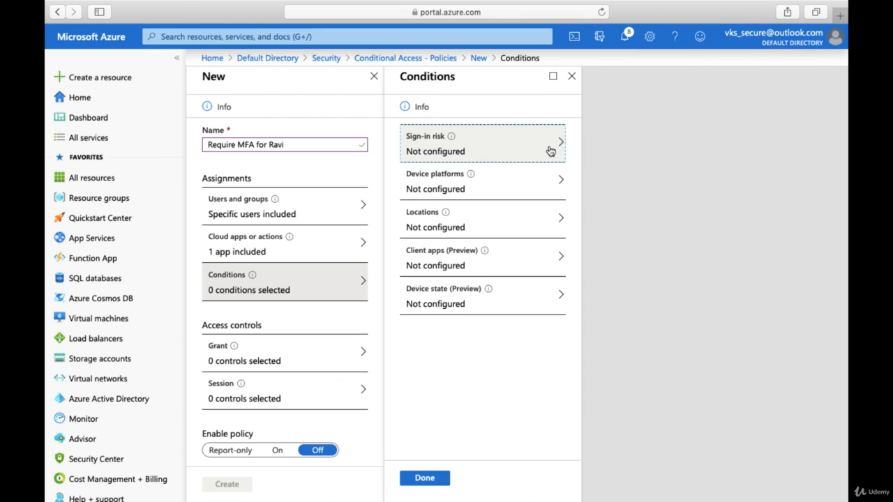
# - Try configuring specific device platforms, then switch the device platform condition back off
pyautogui.click(528, 189)
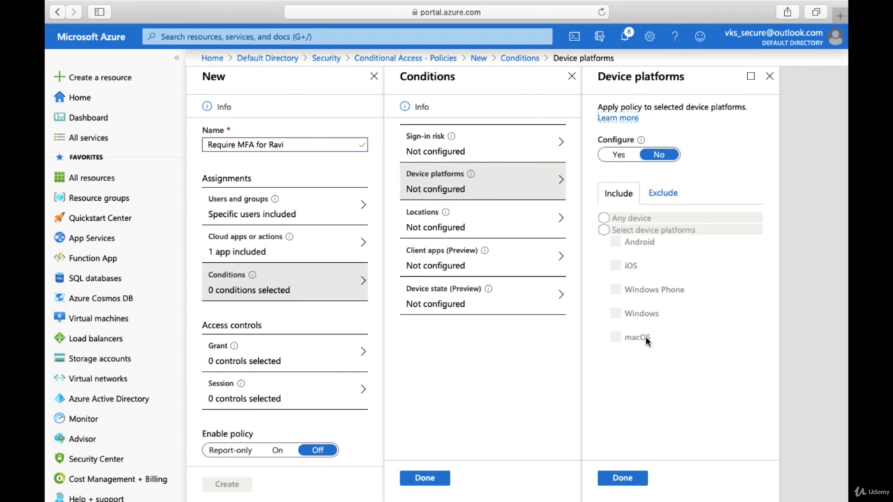
pyautogui.click(617, 156)
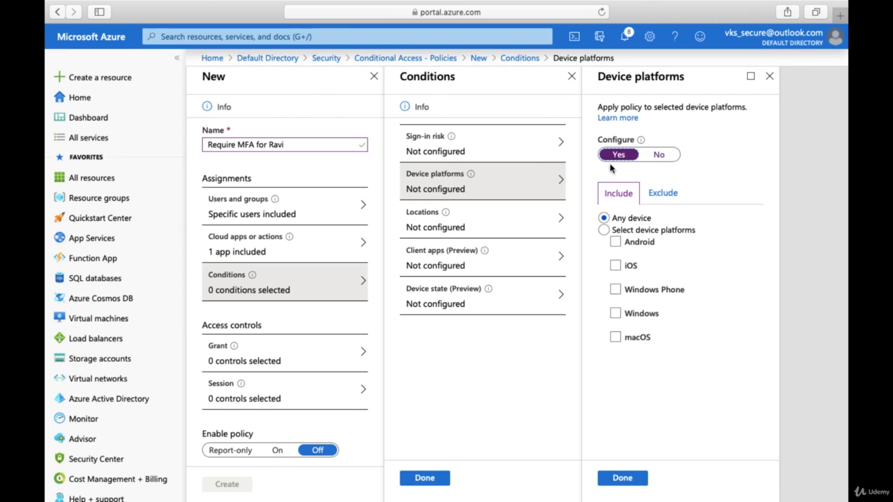
pyautogui.click(604, 230)
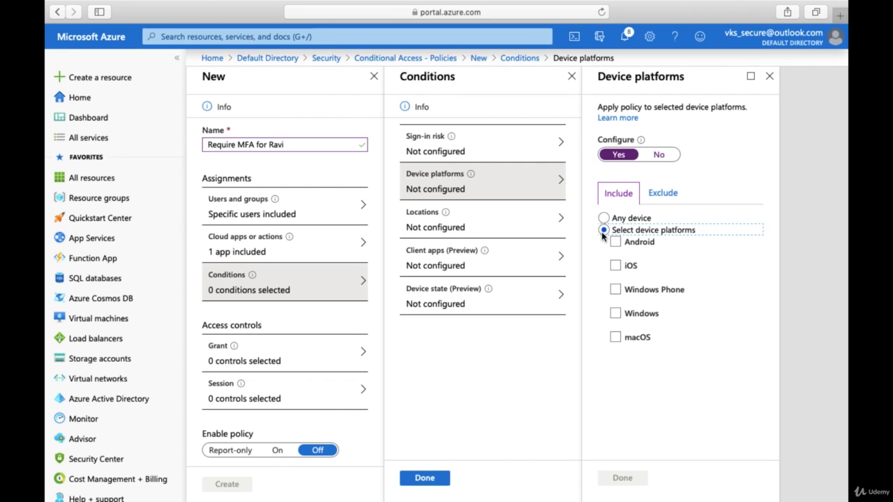
pyautogui.click(657, 156)
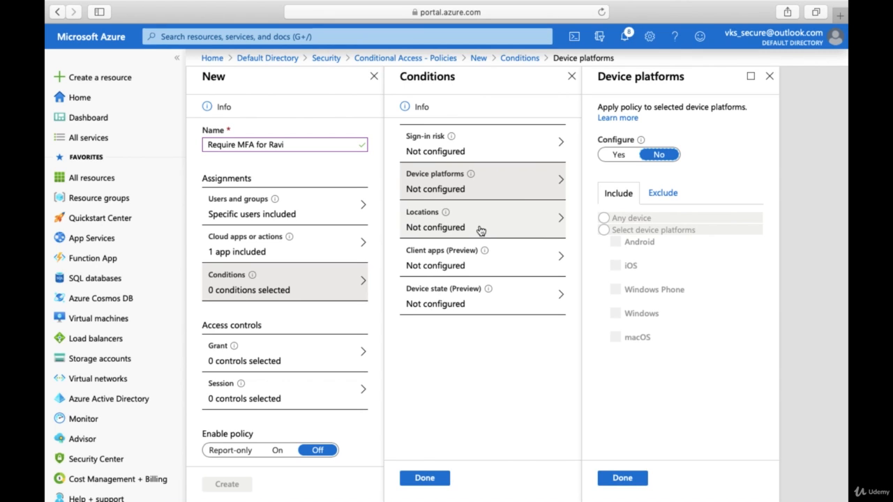
# - Try trusted and selected location options, then discard the location edits and view Client apps
pyautogui.click(480, 230)
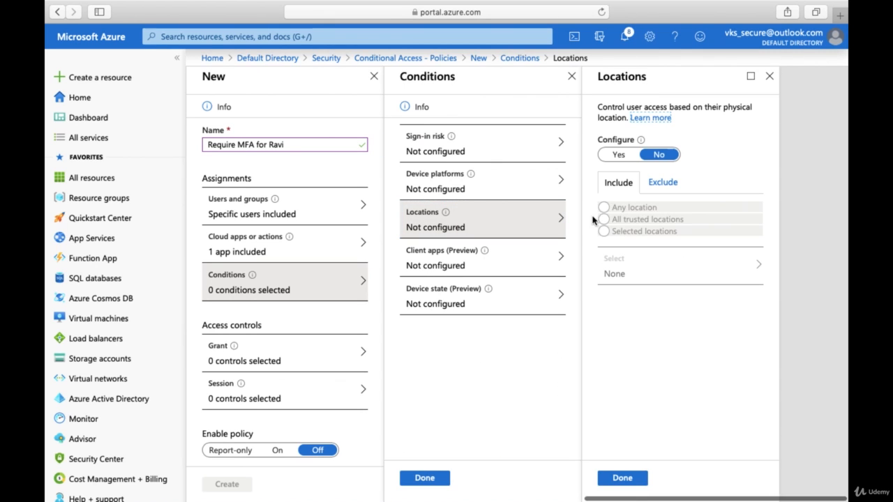
pyautogui.click(619, 155)
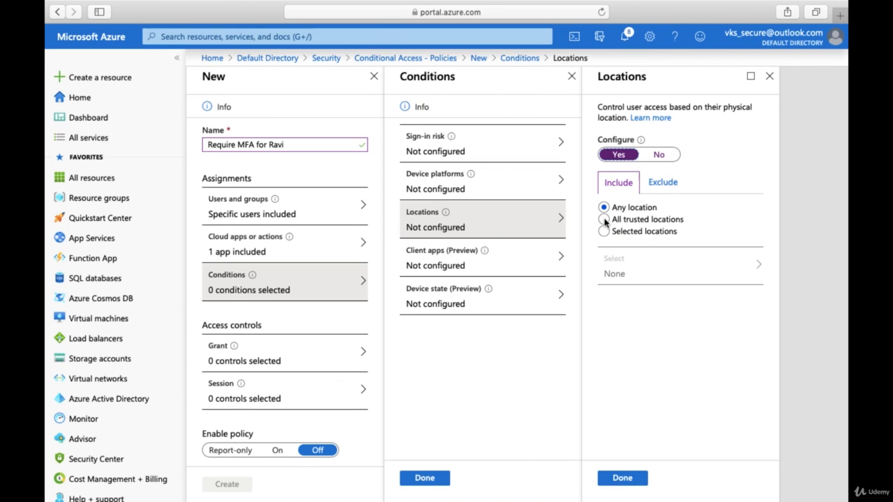
pyautogui.click(605, 220)
pyautogui.click(605, 232)
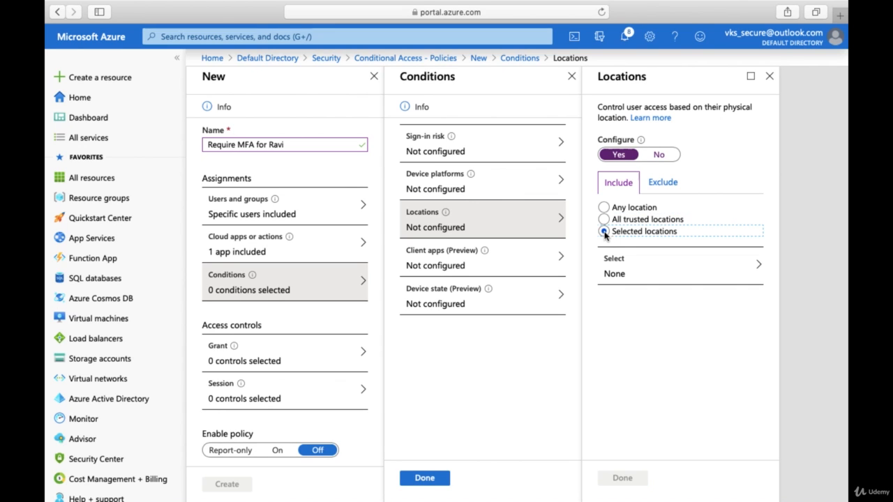
pyautogui.click(633, 279)
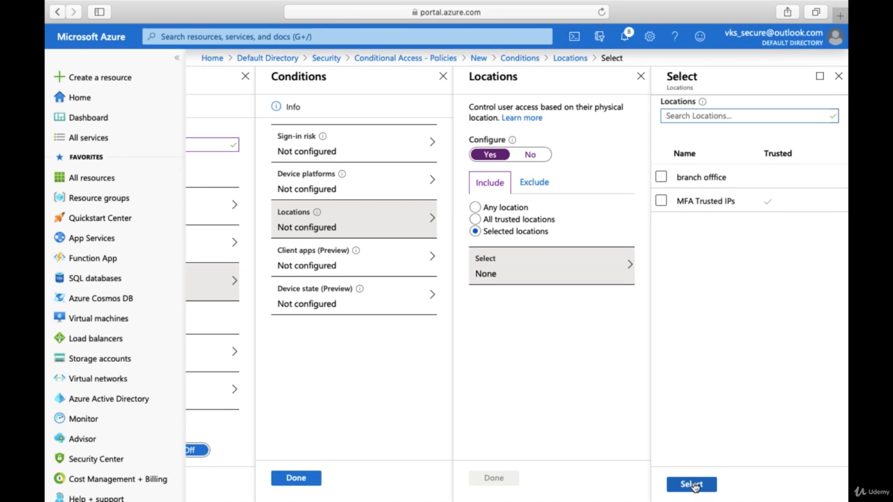
pyautogui.click(692, 485)
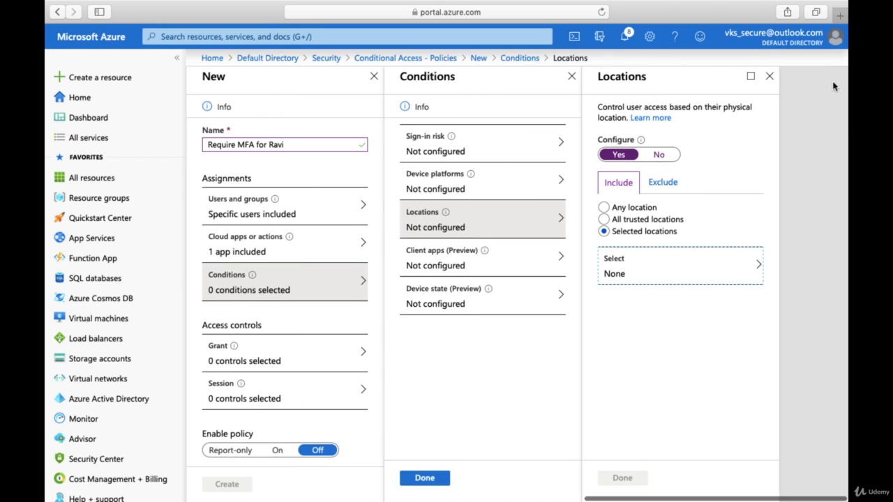
pyautogui.click(452, 265)
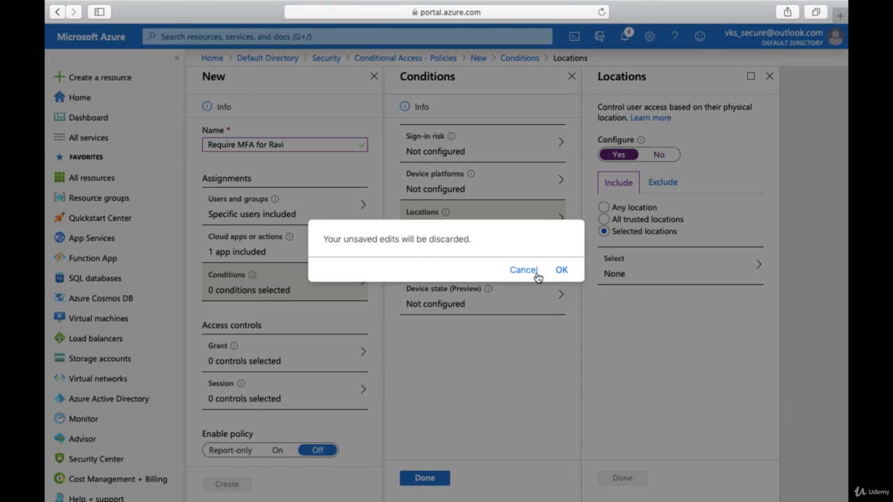
pyautogui.click(562, 270)
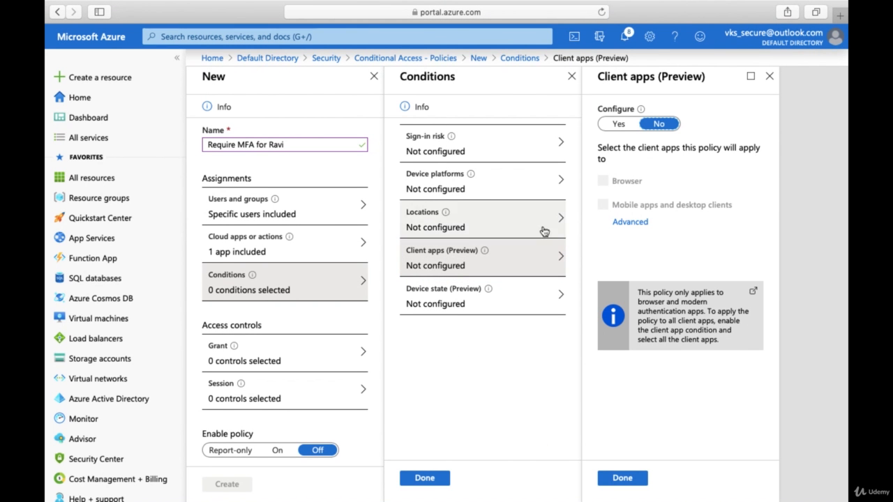
# - Open the Device state (Preview) condition, leaving Client apps unconfigured
pyautogui.click(508, 307)
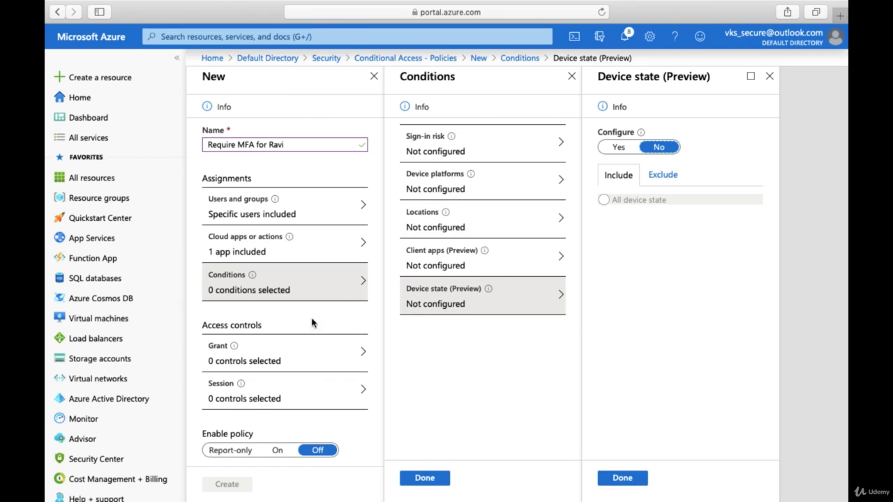
# - Set Grant access to require multi-factor authentication as one of the selected controls
pyautogui.click(303, 359)
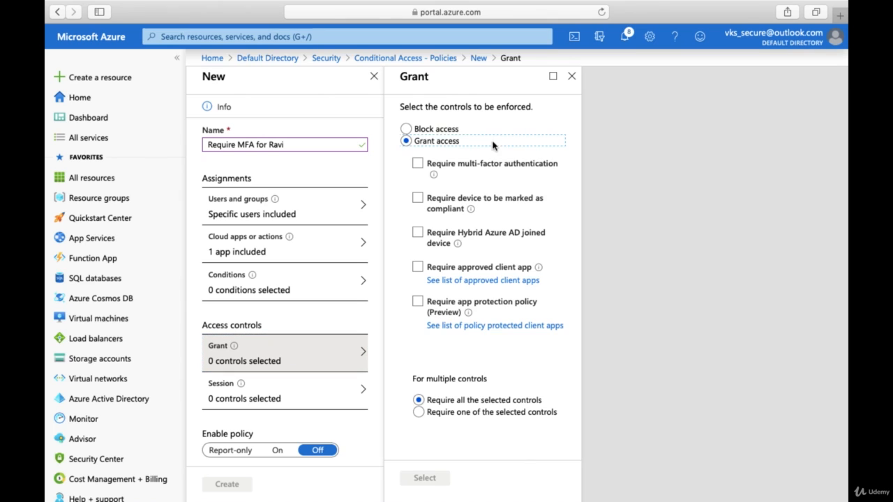
pyautogui.click(406, 129)
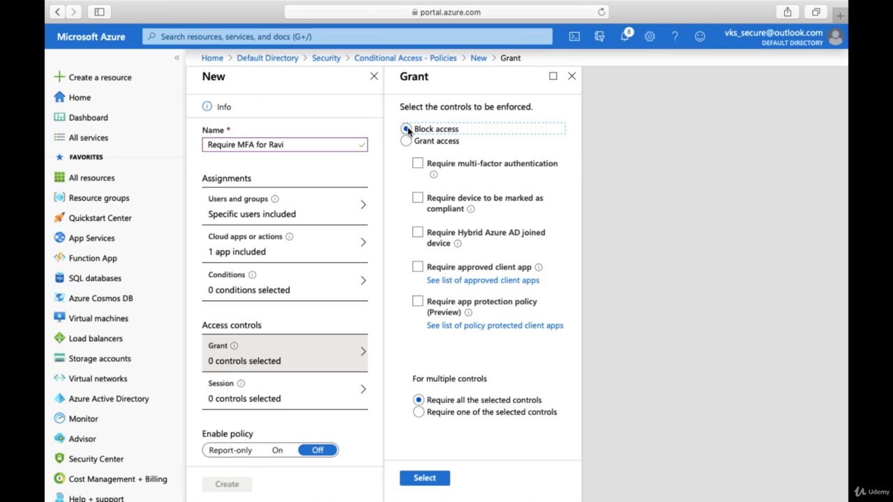
pyautogui.click(406, 142)
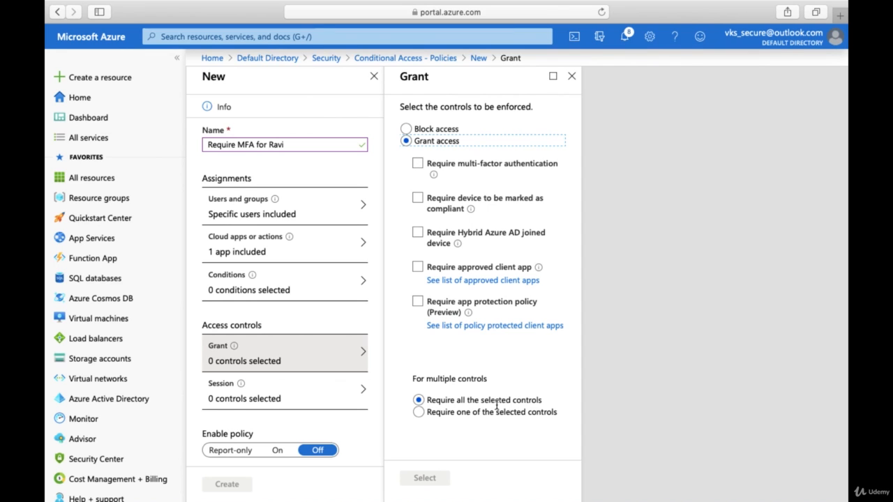
pyautogui.click(418, 413)
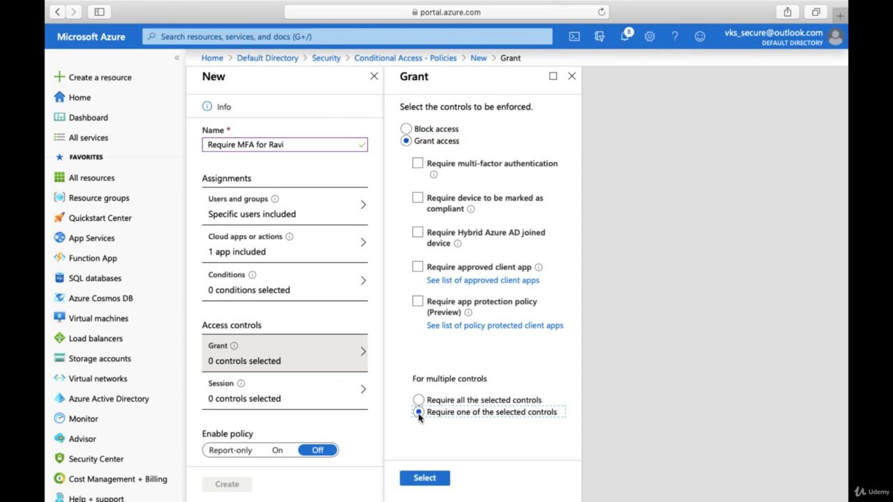
pyautogui.click(418, 164)
pyautogui.click(424, 478)
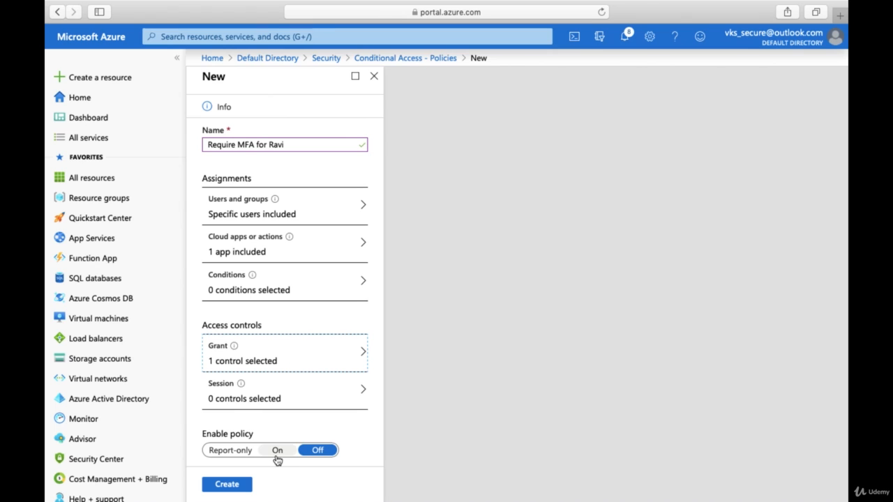
# - In a new Azure Active Directory tab, select the new user's sign-in name, then go to Firefox
pyautogui.rightClick(111, 403)
pyautogui.click(143, 385)
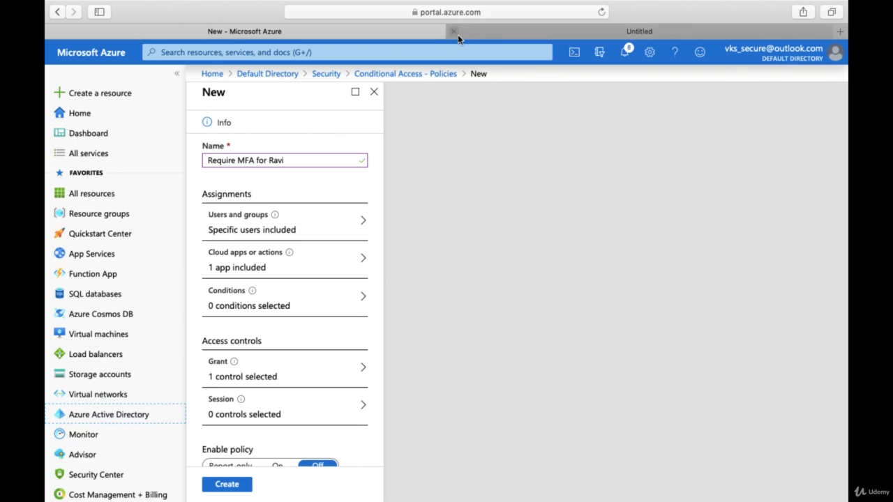
pyautogui.click(547, 32)
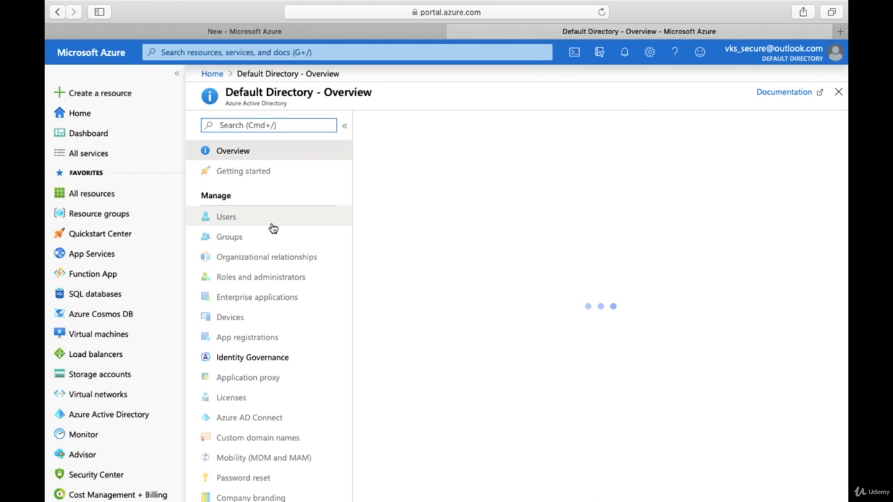
pyautogui.click(273, 226)
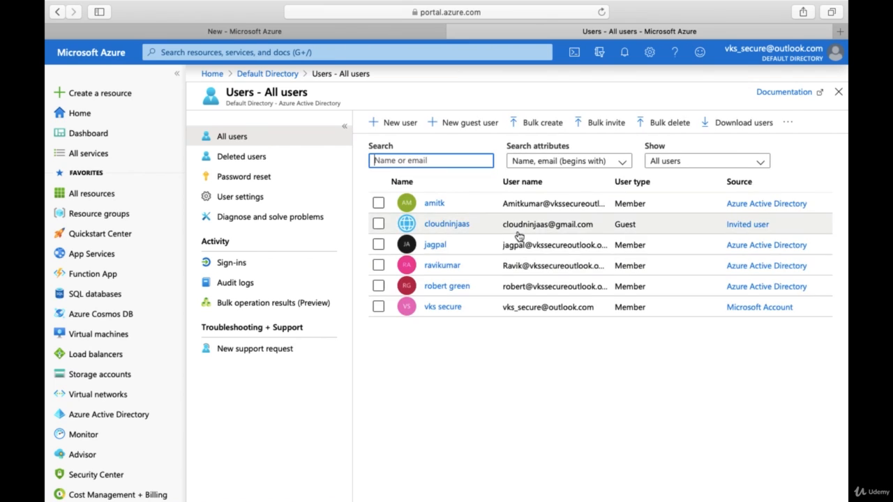
pyautogui.click(453, 266)
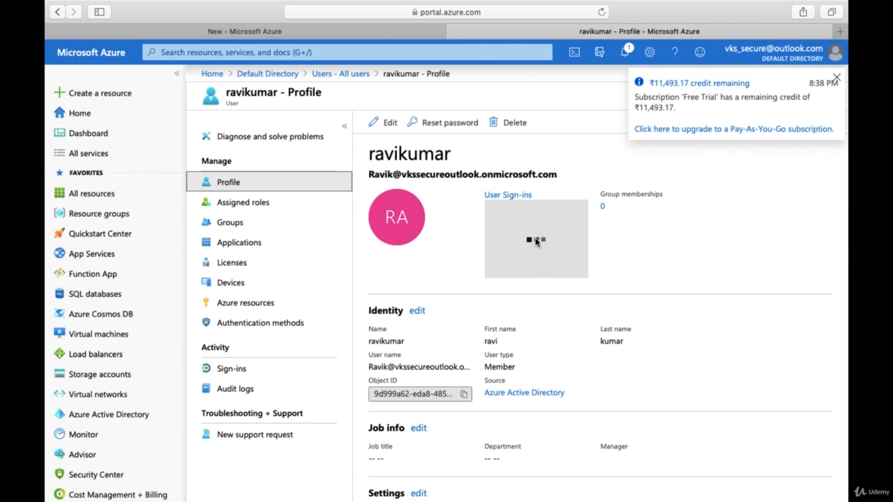
pyautogui.moveTo(558, 174); pyautogui.dragTo(358, 175)
pyautogui.press('super+c')
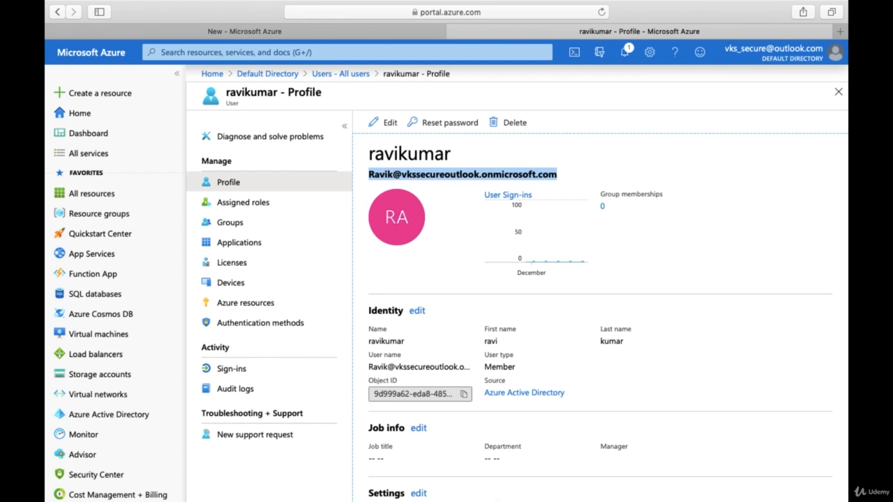
pyautogui.click(482, 487)
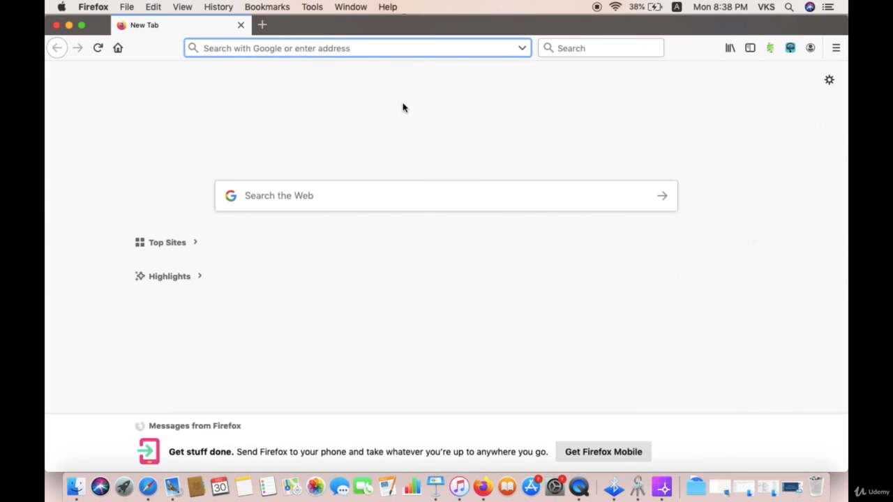
# - Navigate Firefox to portal.azure.com using the address bar suggestion
pyautogui.write('por')
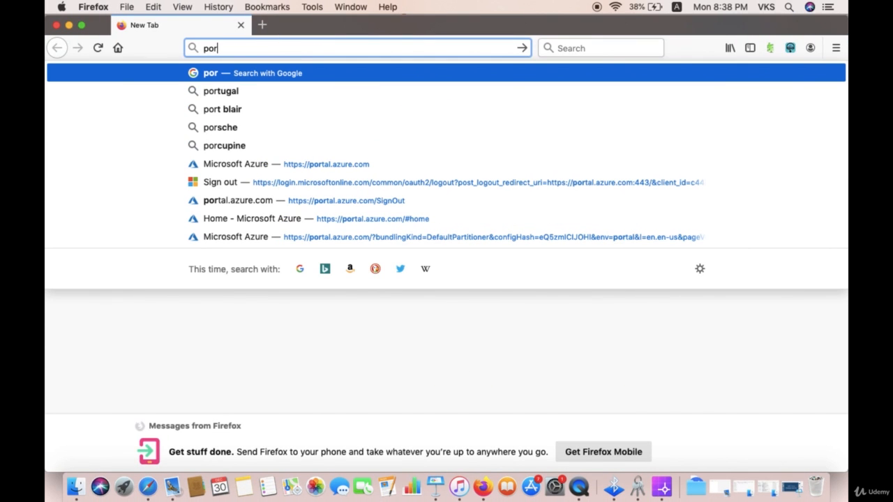
pyautogui.write('tal')
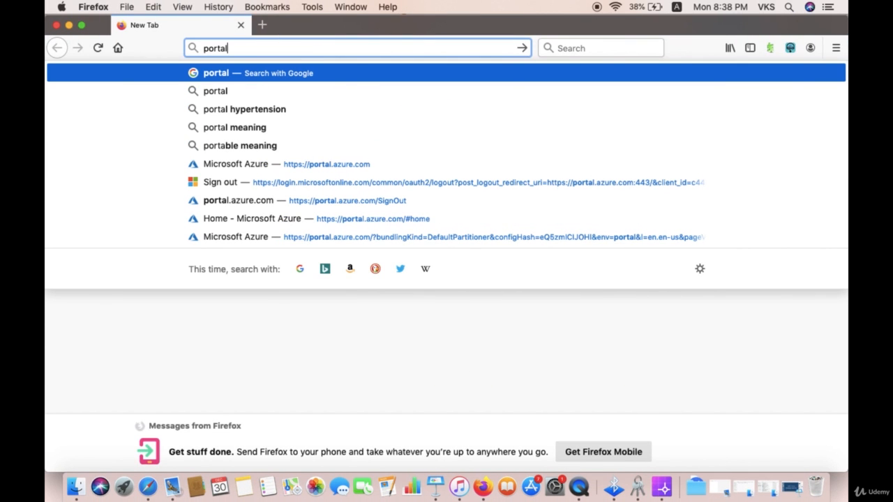
pyautogui.write('.')
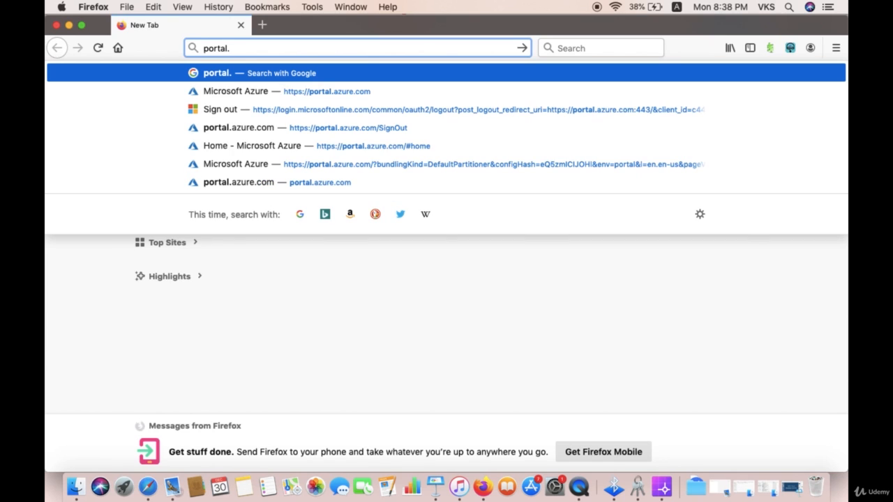
pyautogui.press('Down')
pyautogui.press('Return')
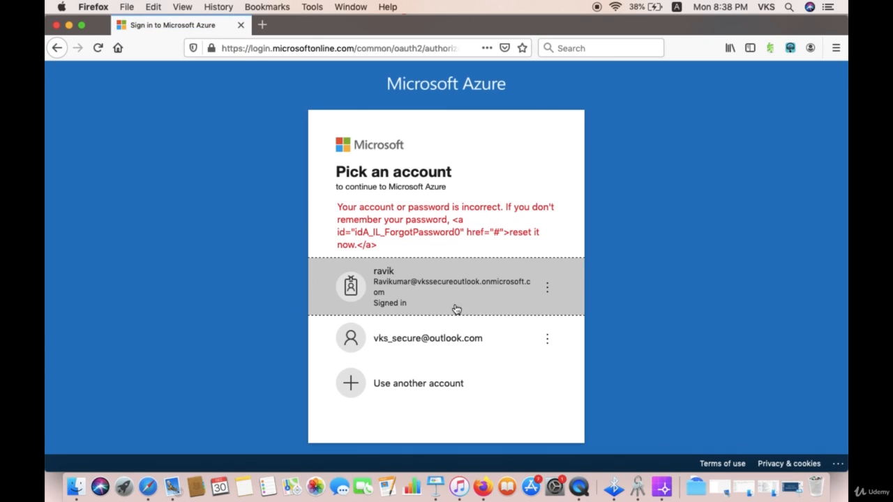
# - Switch to another account and enter the test user's corrected sign-in address
pyautogui.click(430, 298)
pyautogui.click(409, 291)
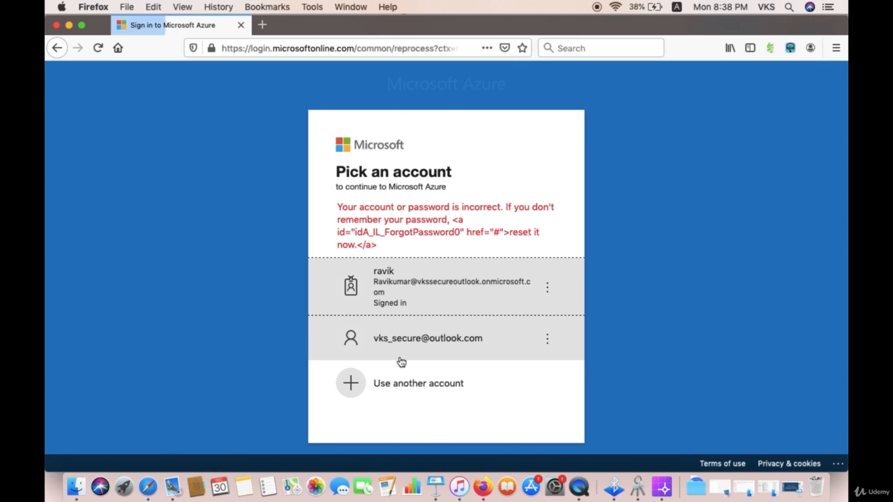
pyautogui.click(395, 381)
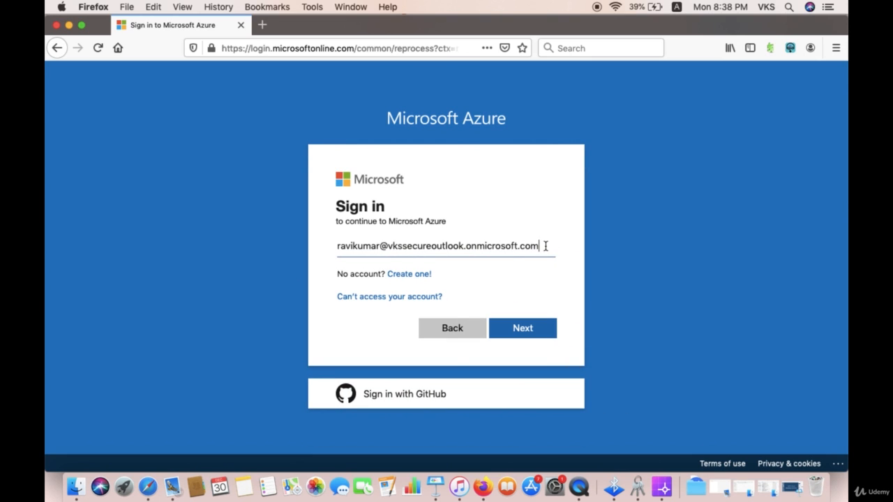
pyautogui.moveTo(544, 245); pyautogui.dragTo(299, 243)
pyautogui.press('super+v')
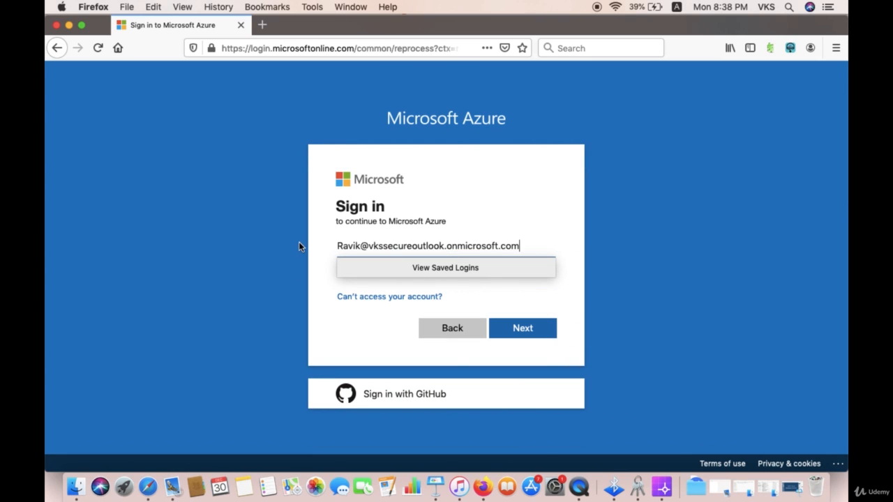
pyautogui.click(522, 329)
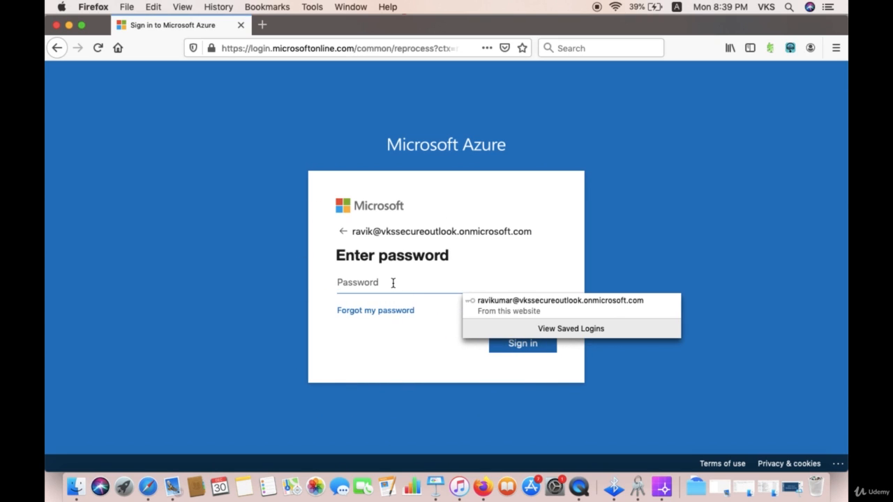
# - Enter the test user's initial password, sign in, and save the login in Firefox
pyautogui.click(392, 283)
pyautogui.write('•')
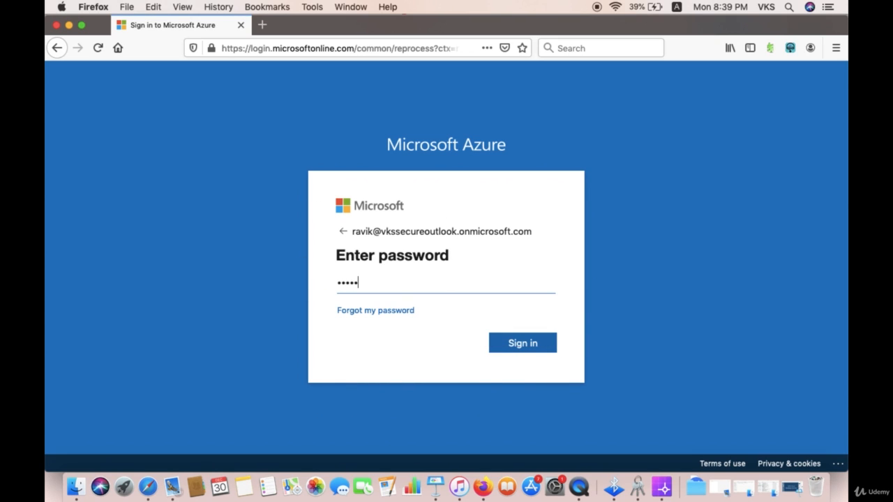
pyautogui.click(522, 346)
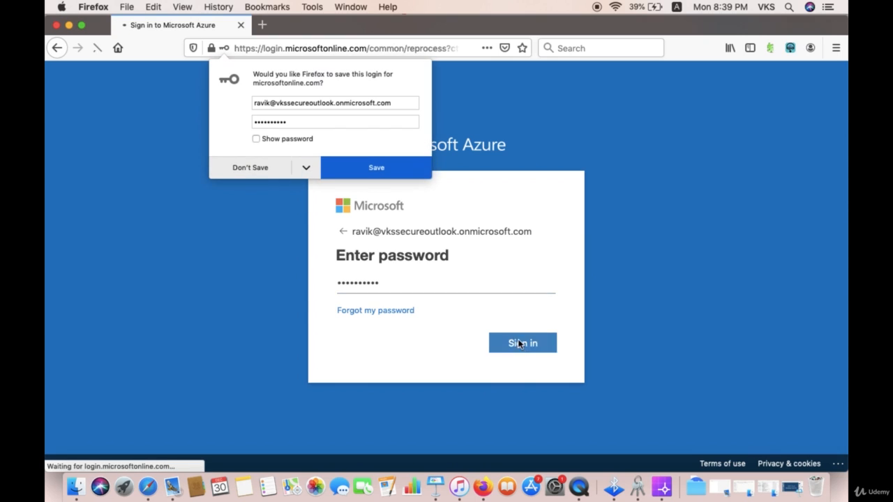
pyautogui.click(359, 172)
# - Enter the current password, a new password and its confirmation, then sign in
pyautogui.click(379, 278)
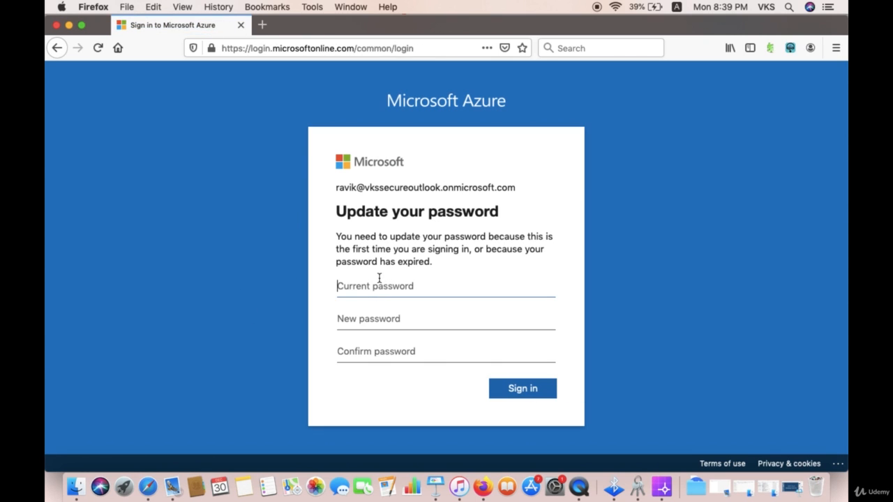
pyautogui.write('••')
pyautogui.click(379, 315)
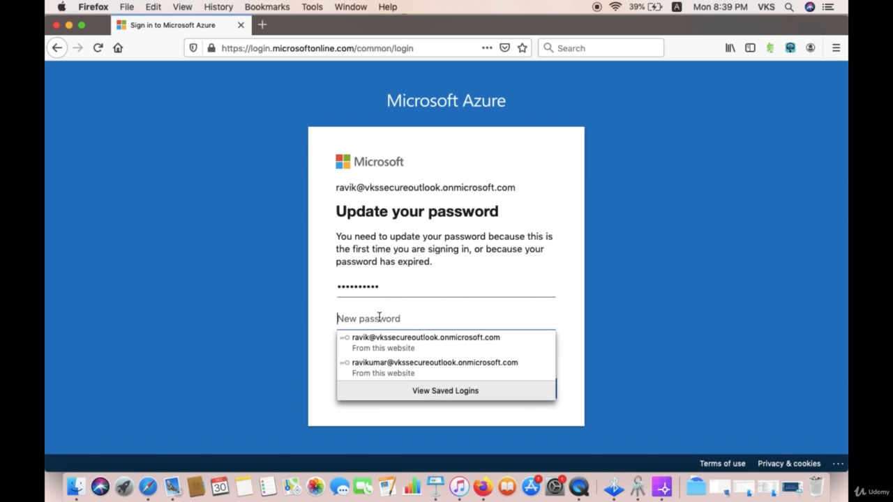
pyautogui.write('•')
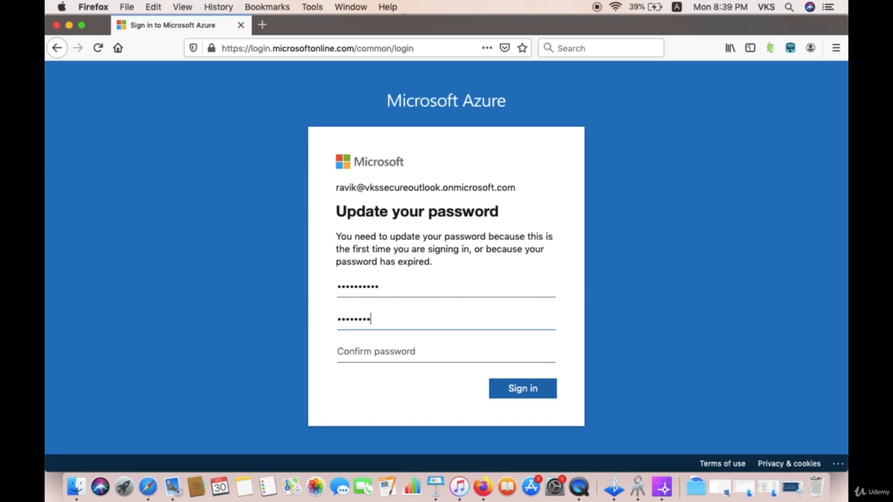
pyautogui.write('••••••••••')
pyautogui.click(385, 352)
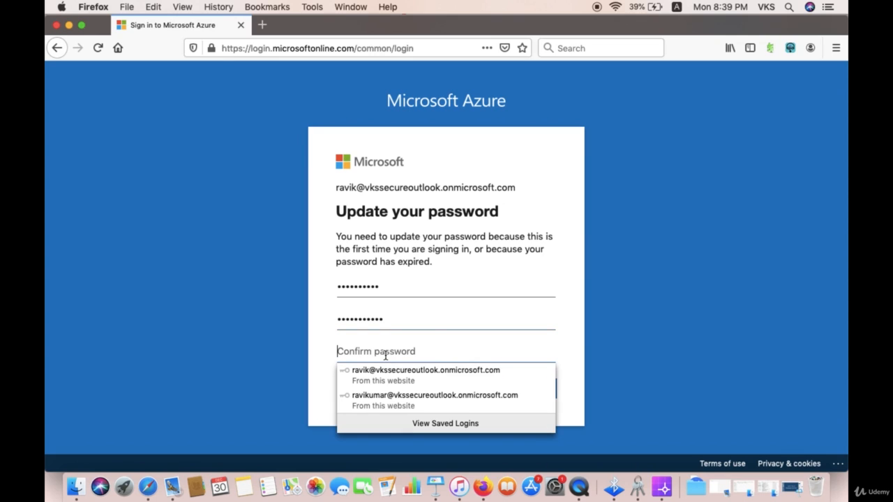
pyautogui.write('••')
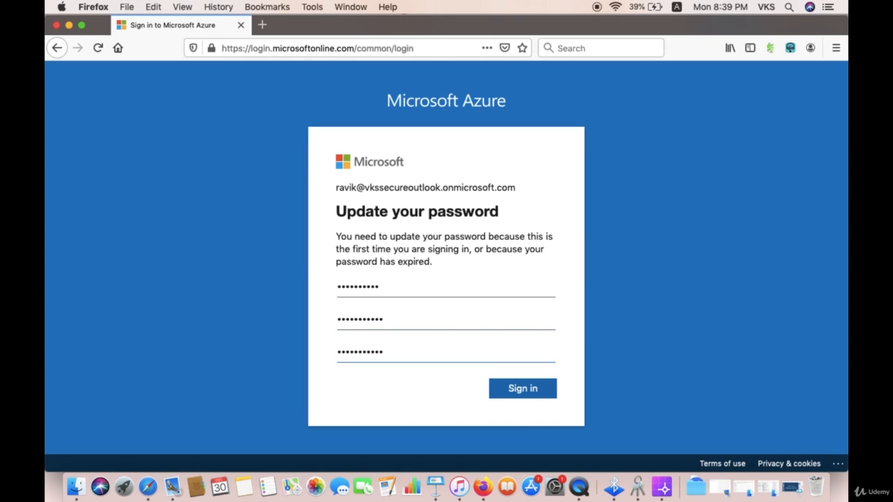
pyautogui.write('•••••••••')
pyautogui.click(519, 389)
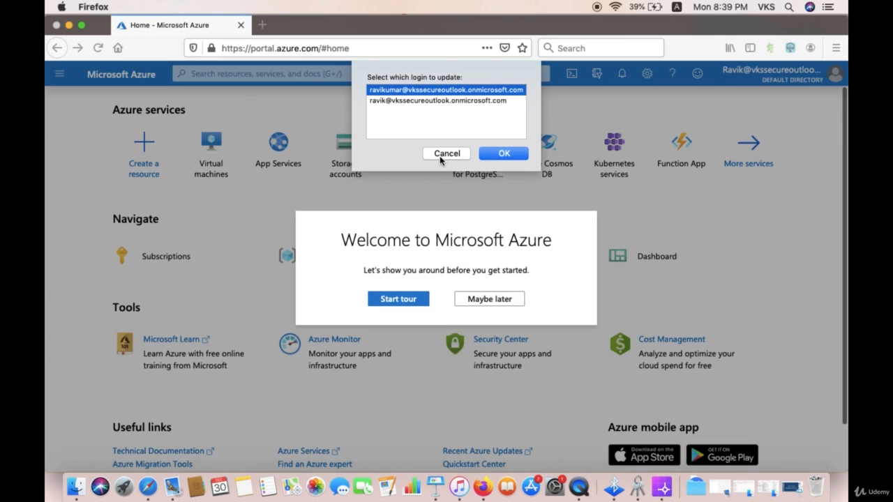
# - Decline Firefox's login update, dismiss the Azure welcome tour, and return to the admin browser
pyautogui.click(446, 154)
pyautogui.press('Escape')
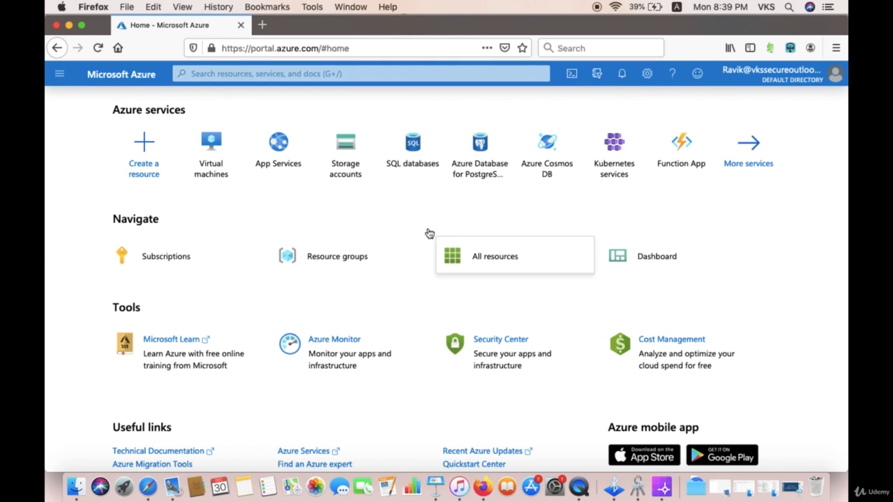
pyautogui.click(147, 487)
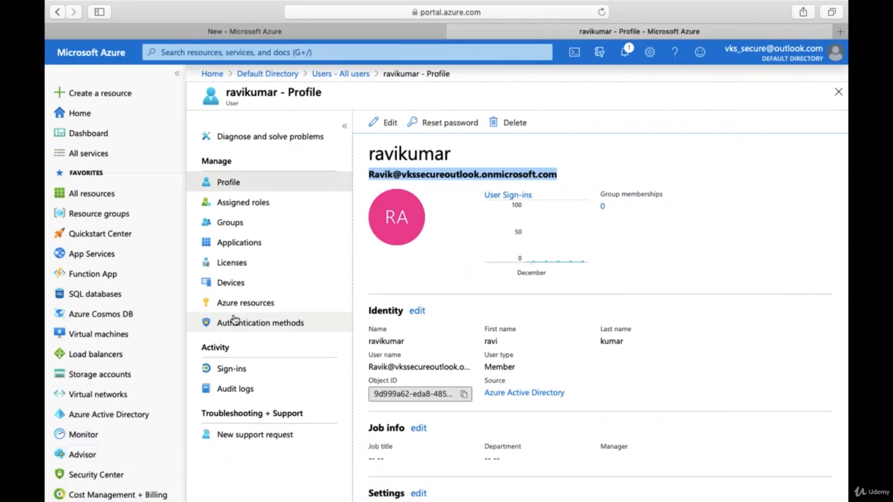
# - Set the test user's MFA policy draft to Enable policy On and create it
pyautogui.click(311, 33)
pyautogui.scroll(-2, 331, 401)
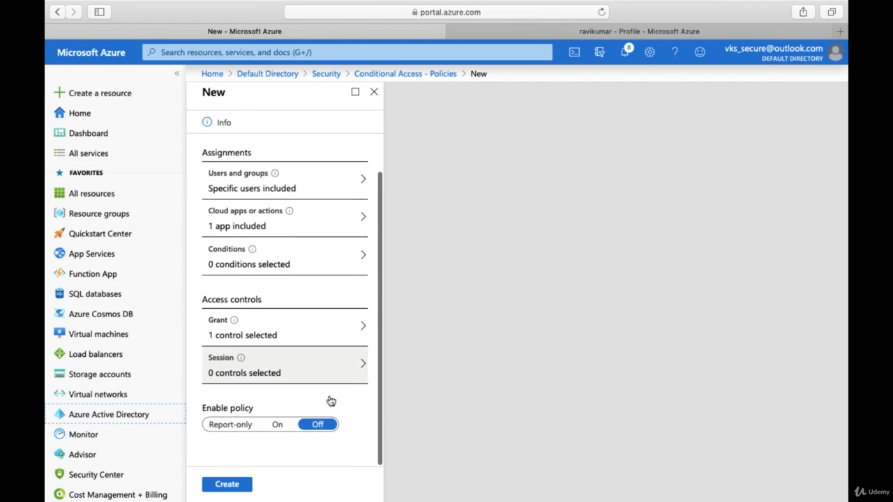
pyautogui.click(273, 428)
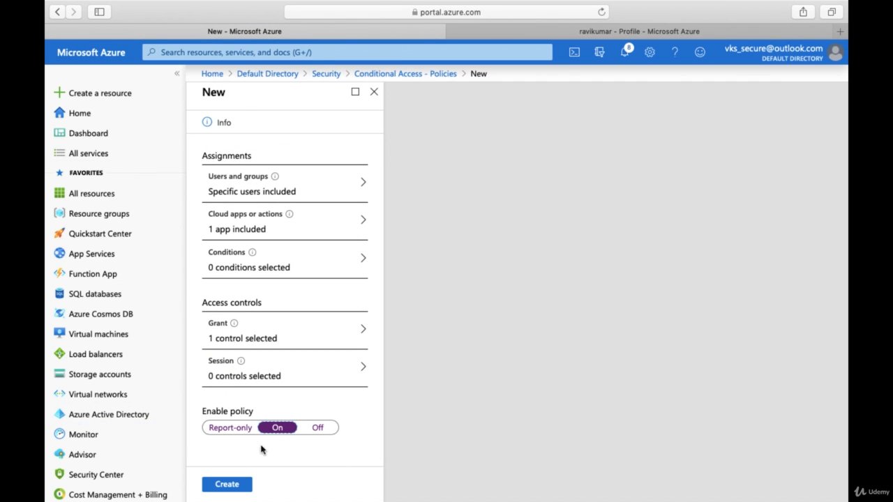
pyautogui.click(227, 484)
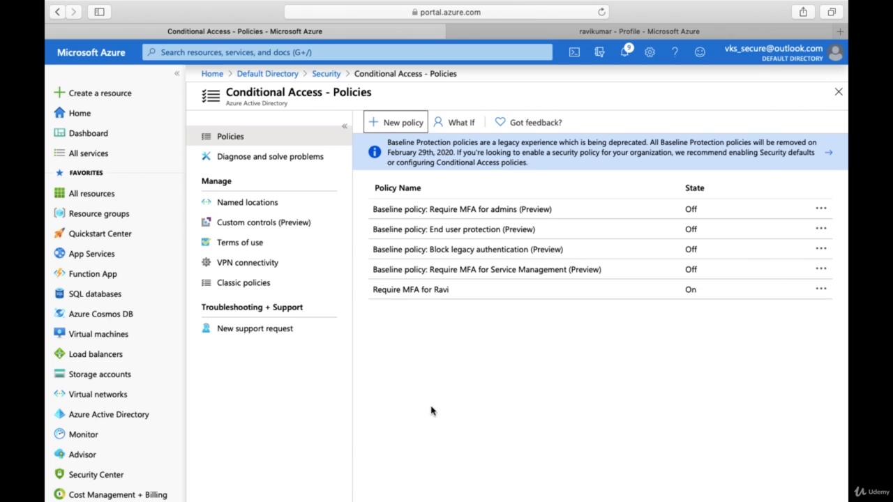
pyautogui.hscroll(-1, 432, 411)
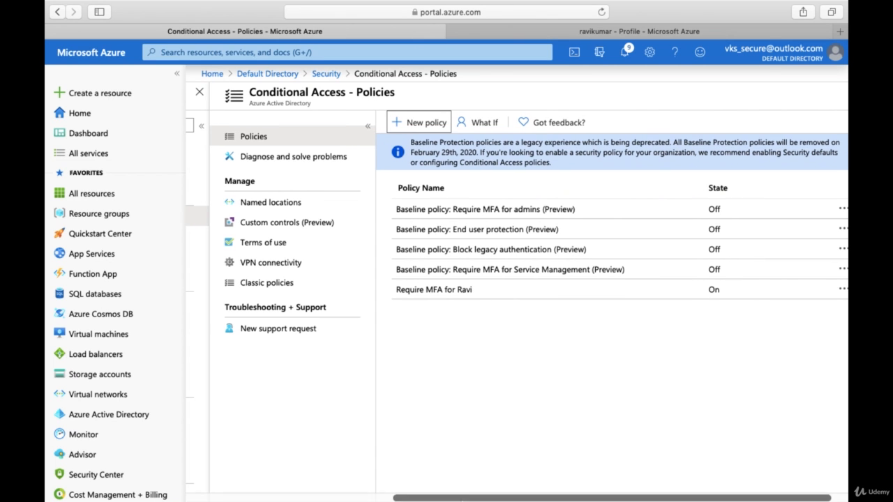
# - Sign the test user out of the Azure portal in Firefox
pyautogui.click(483, 494)
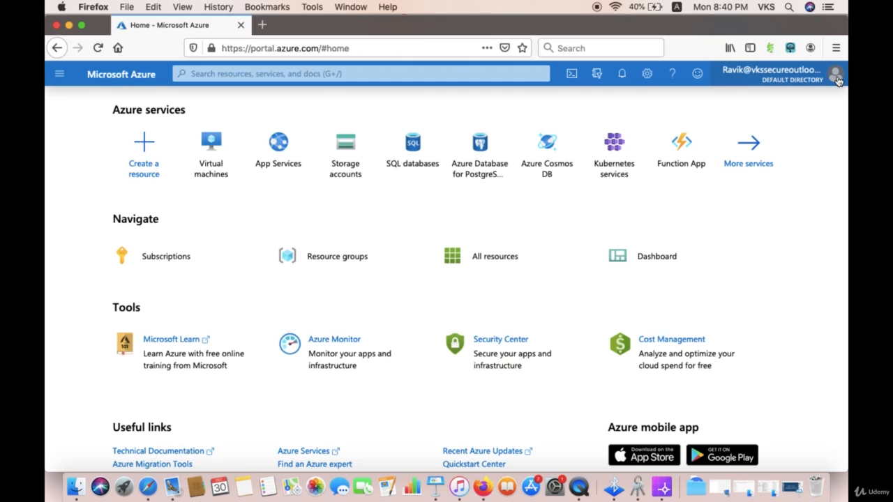
pyautogui.click(816, 83)
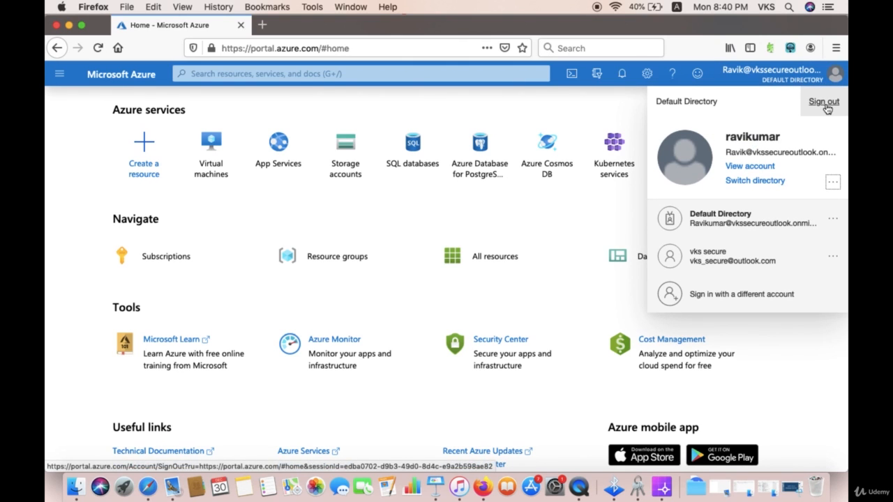
pyautogui.click(825, 103)
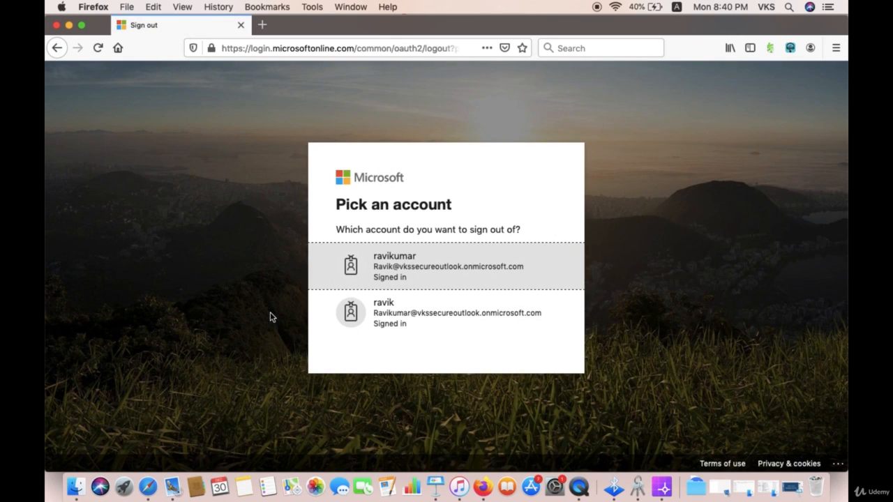
pyautogui.click(416, 273)
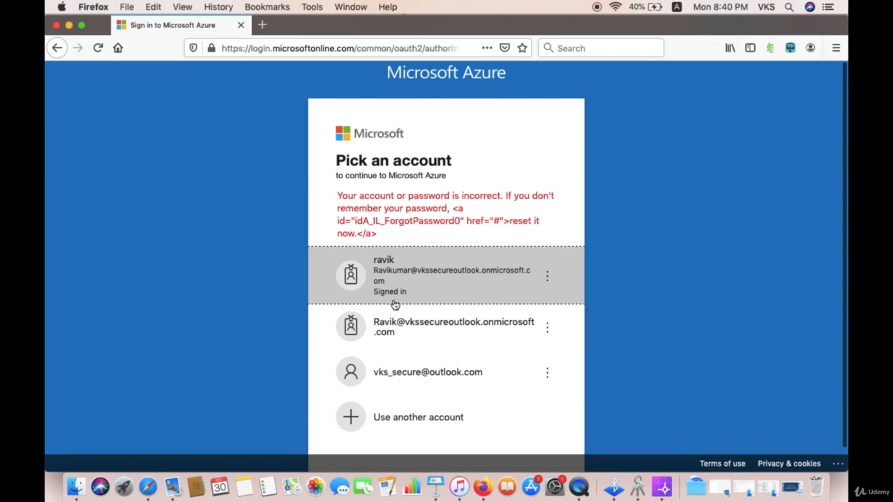
# - Sign back in as the test user, retyping the password after it was rejected
pyautogui.click(398, 336)
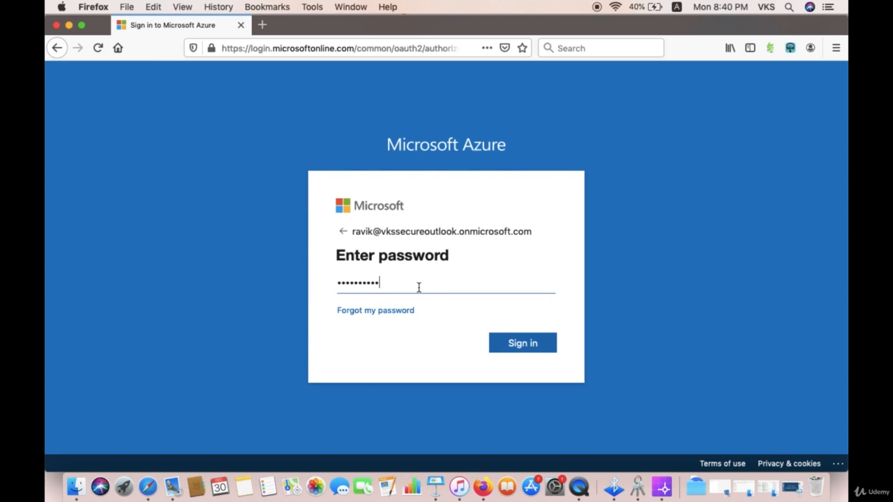
pyautogui.click(524, 342)
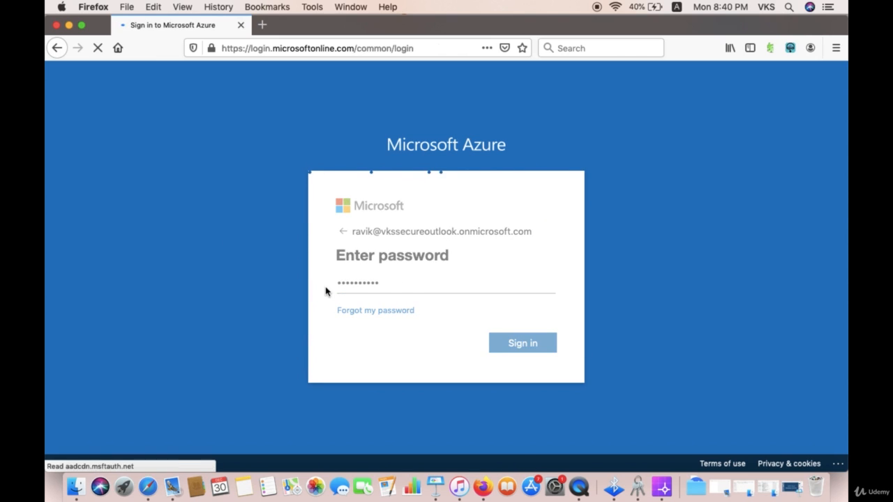
pyautogui.moveTo(391, 297); pyautogui.dragTo(303, 297)
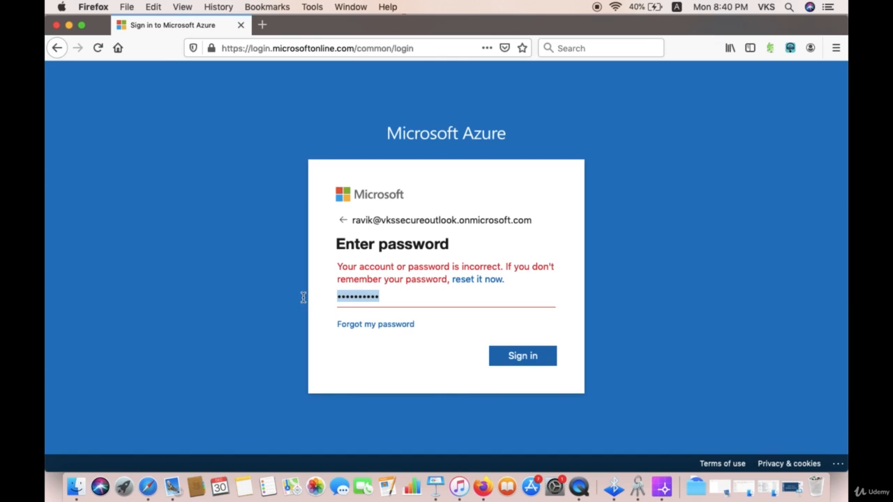
pyautogui.write('•')
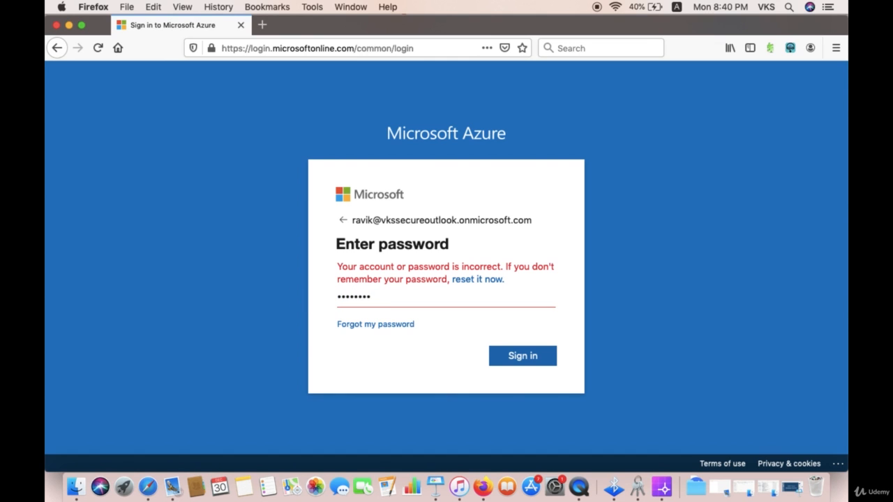
pyautogui.write('••••••••••')
pyautogui.click(491, 354)
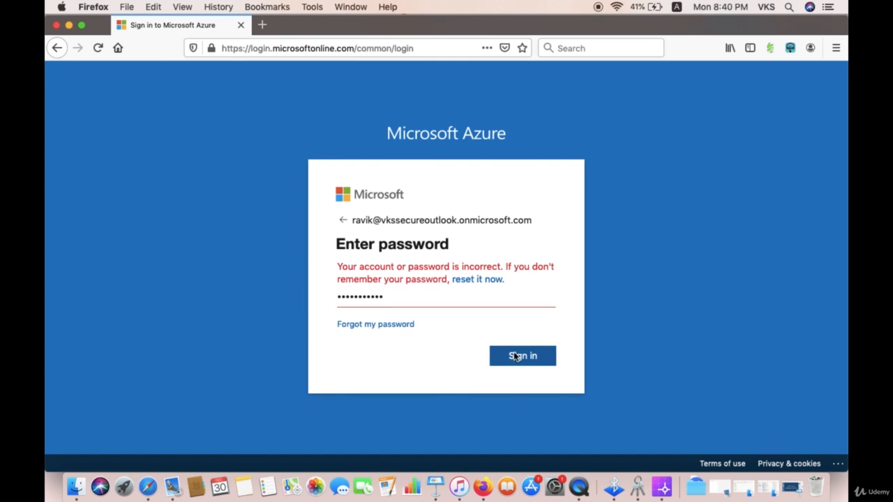
pyautogui.click(357, 159)
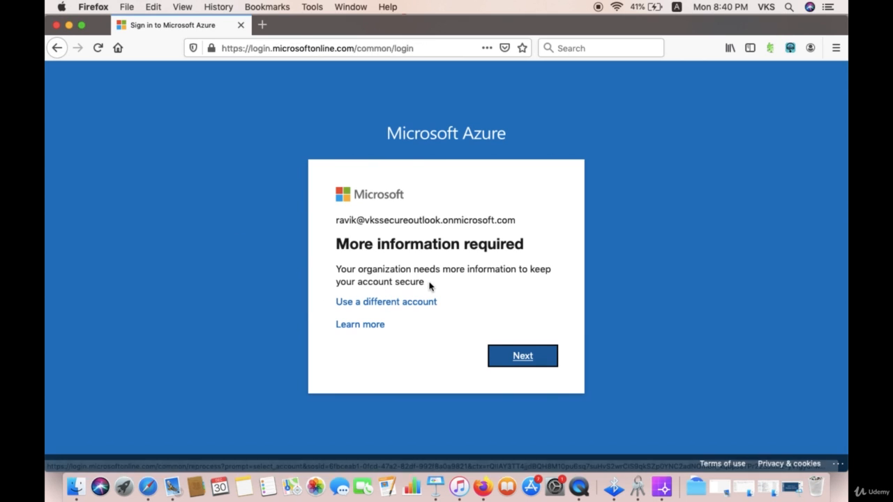
# - Continue past More information required and keep Authentication phone as the contact method
pyautogui.moveTo(428, 283); pyautogui.dragTo(338, 268)
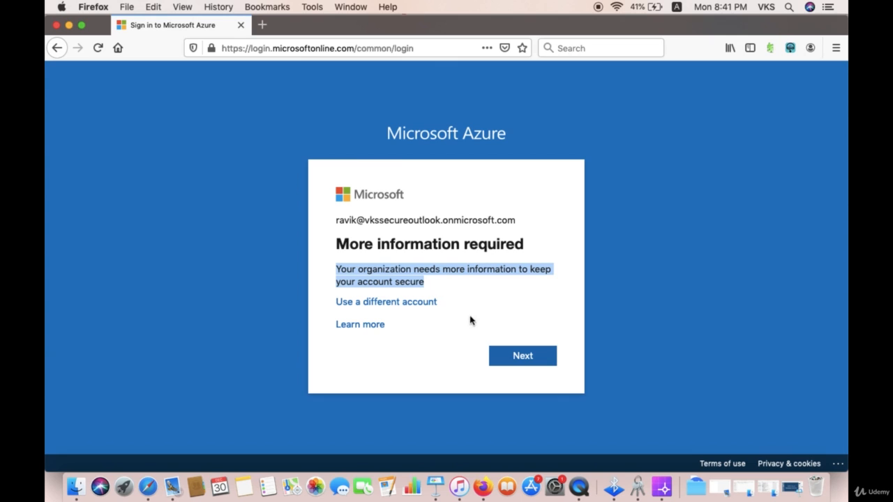
pyautogui.click(507, 359)
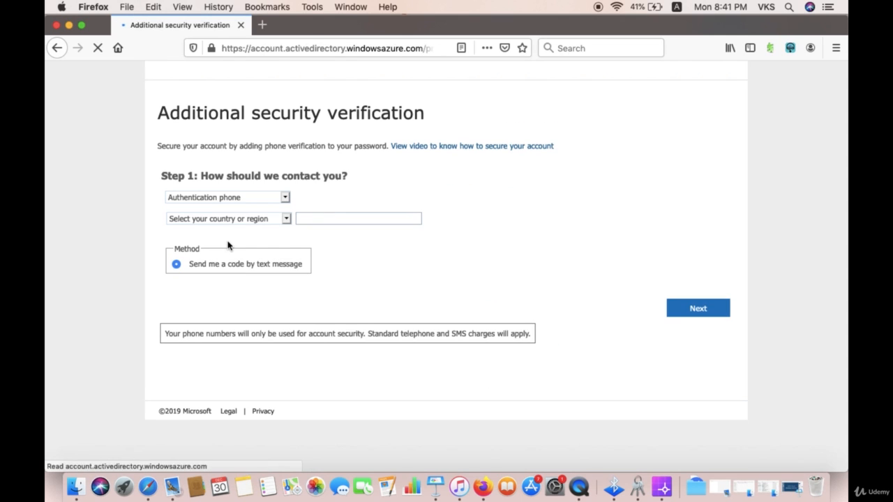
pyautogui.click(221, 199)
pyautogui.click(219, 197)
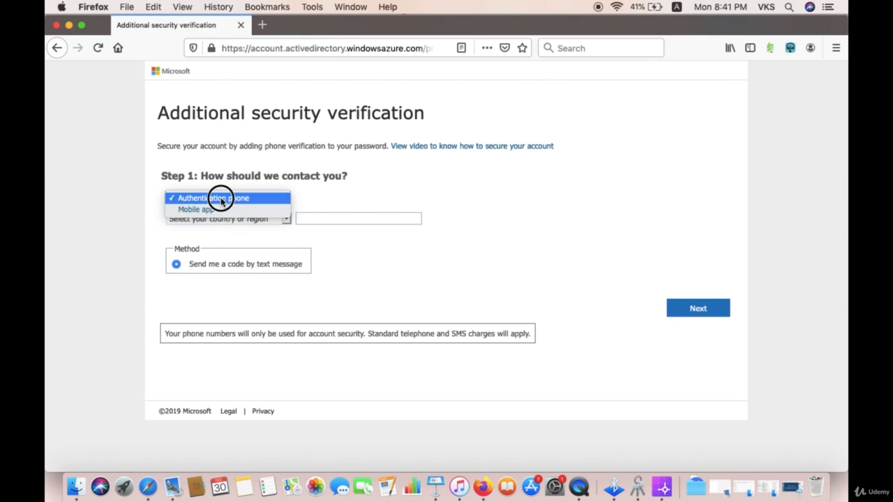
# - Check the country list and phone number field, then go back to the Azure portal in Safari
pyautogui.click(217, 219)
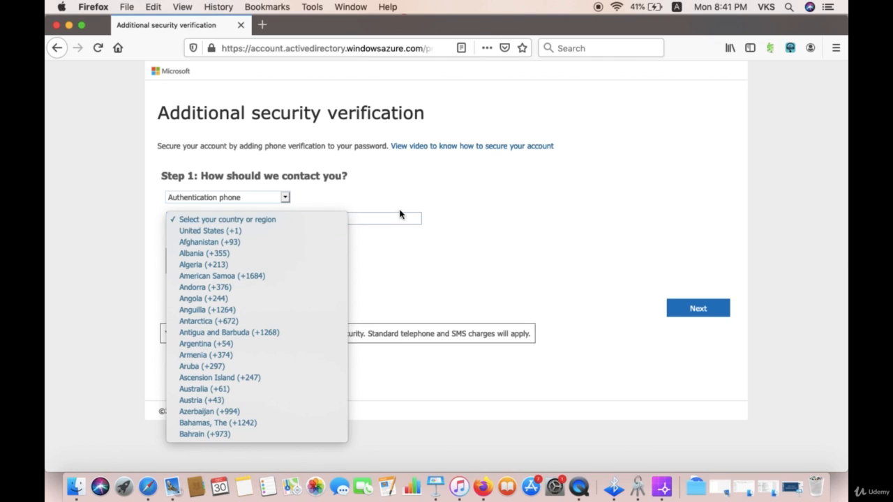
pyautogui.click(403, 232)
pyautogui.click(388, 217)
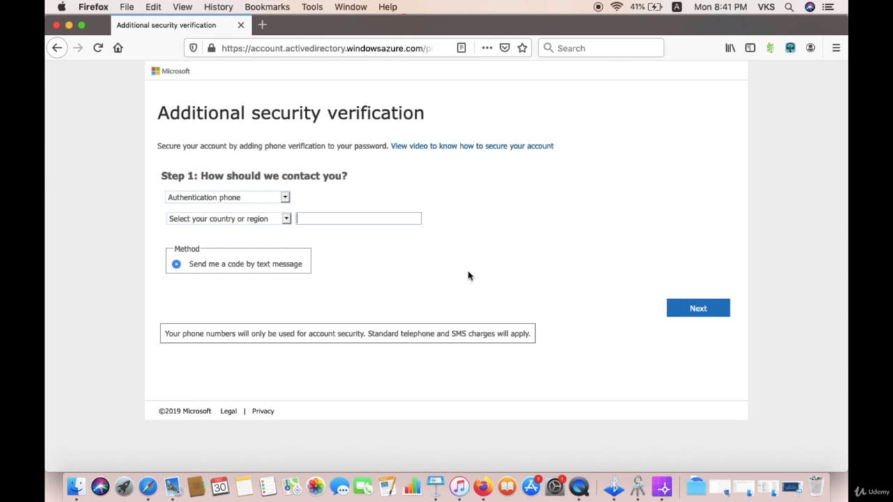
pyautogui.click(146, 488)
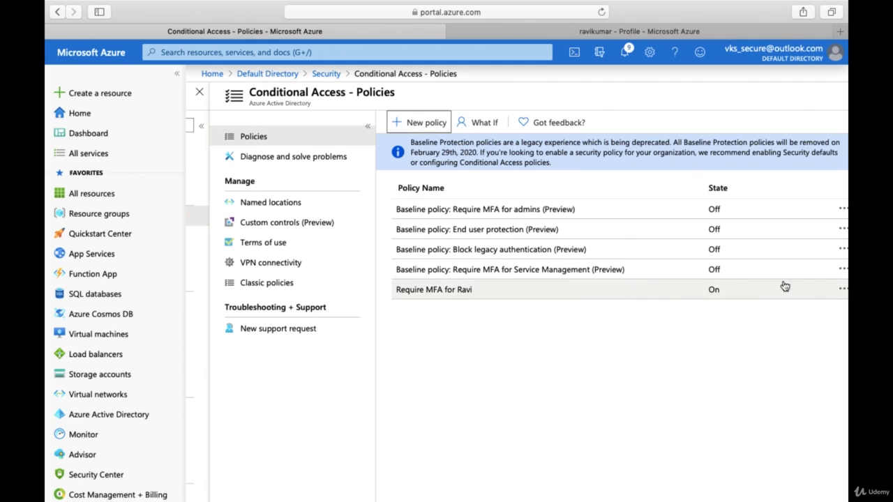
pyautogui.click(843, 289)
pyautogui.click(587, 293)
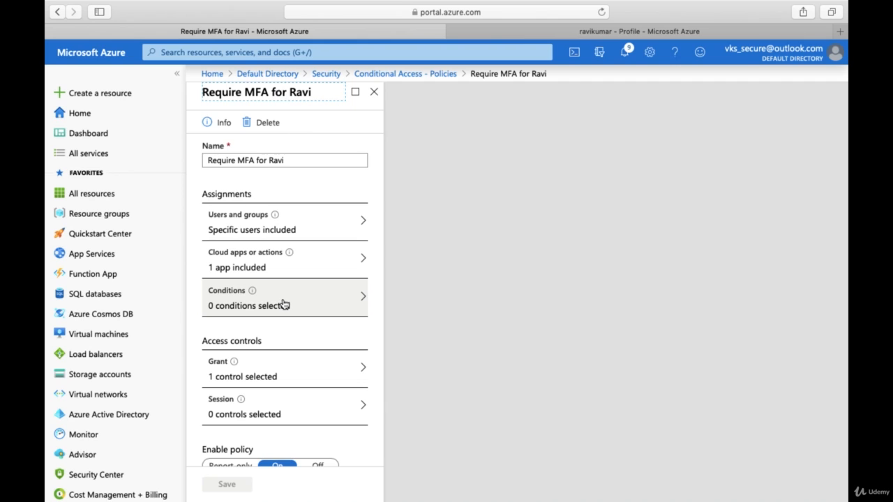
pyautogui.click(283, 304)
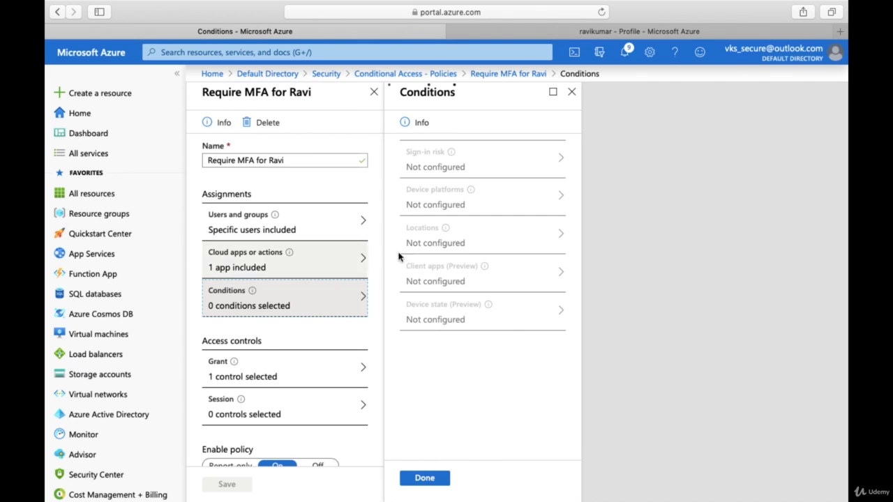
pyautogui.click(486, 243)
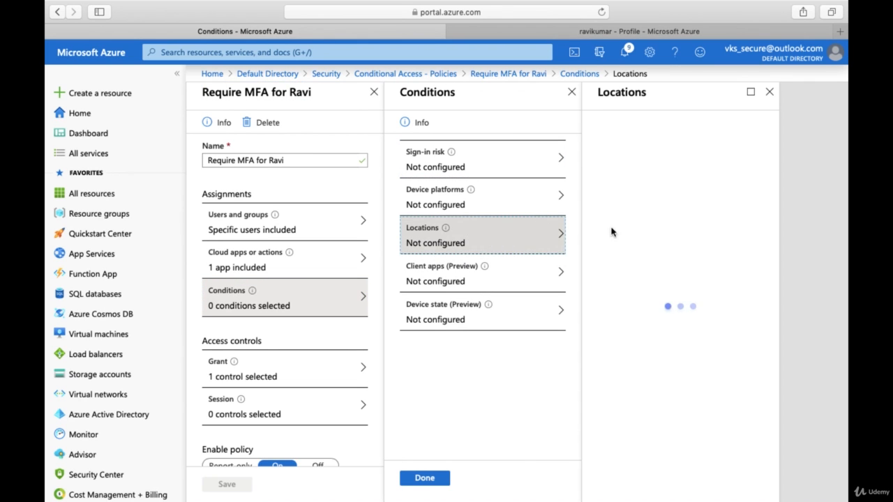
pyautogui.click(769, 92)
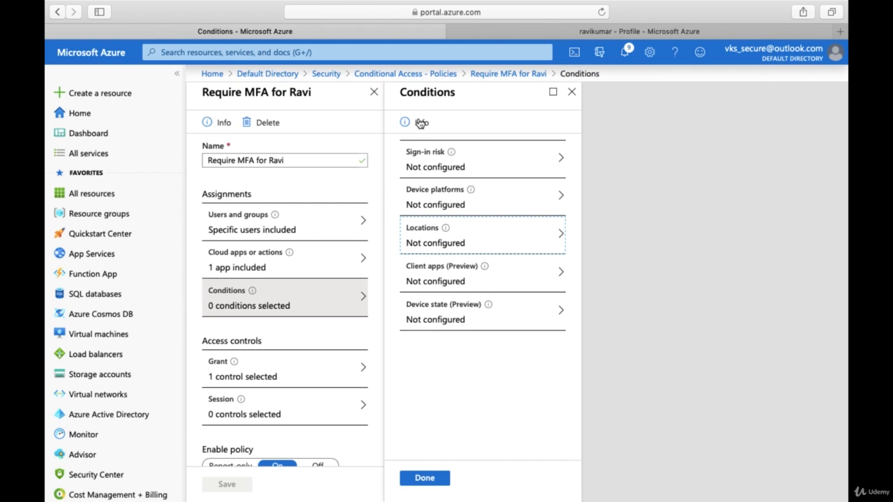
pyautogui.click(400, 73)
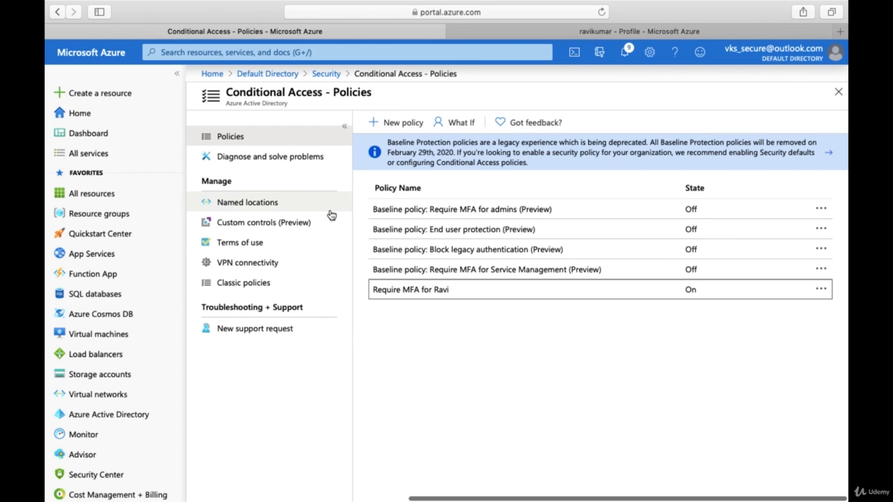
pyautogui.click(262, 204)
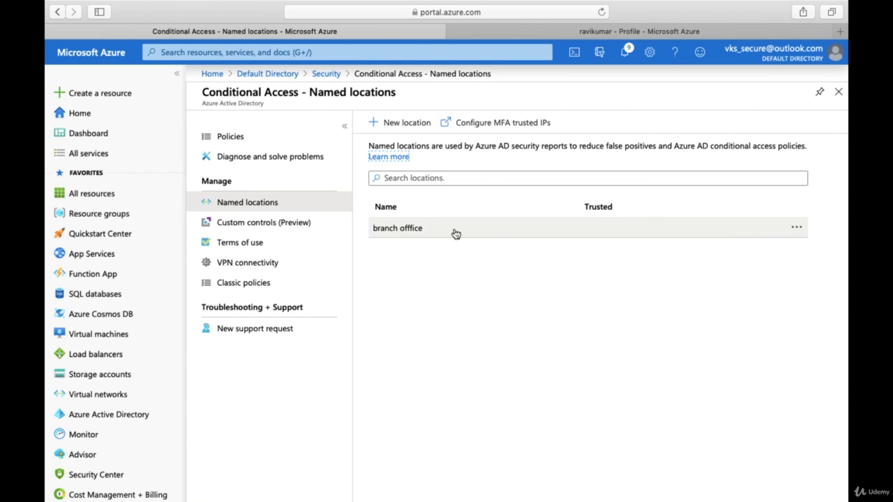
pyautogui.click(325, 77)
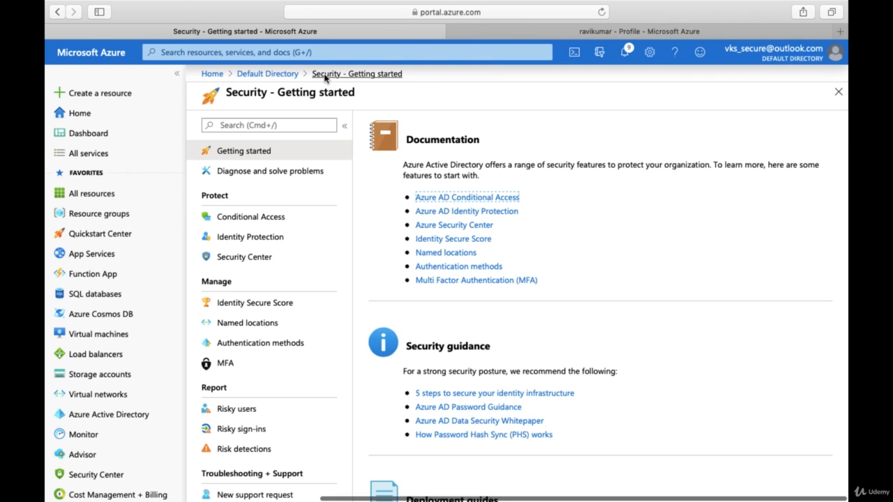
pyautogui.click(261, 222)
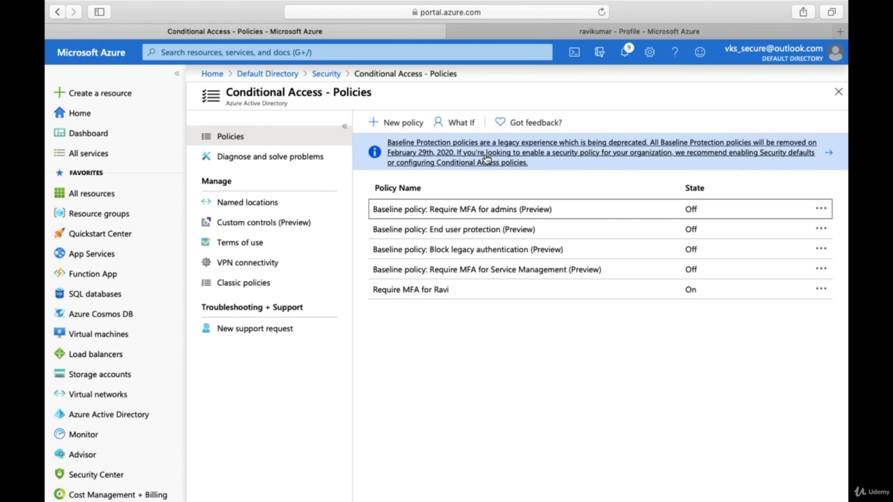
# - Open What If and select the test user as the user to evaluate
pyautogui.click(461, 124)
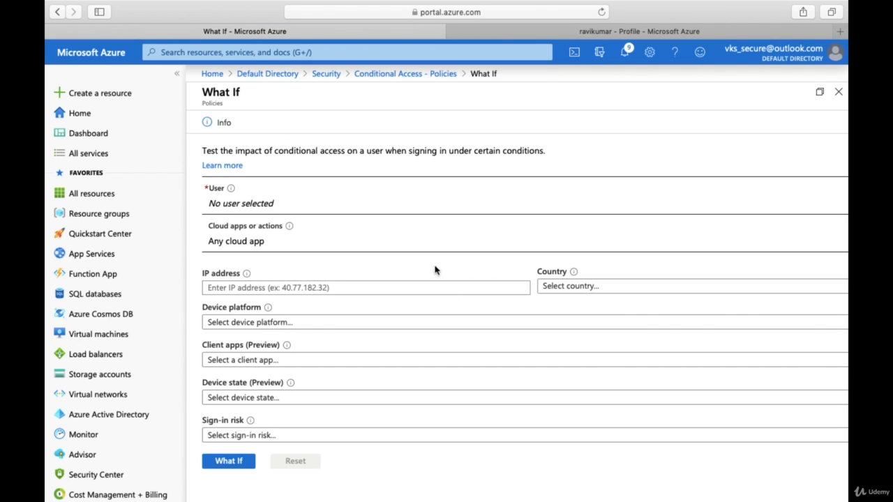
pyautogui.click(312, 209)
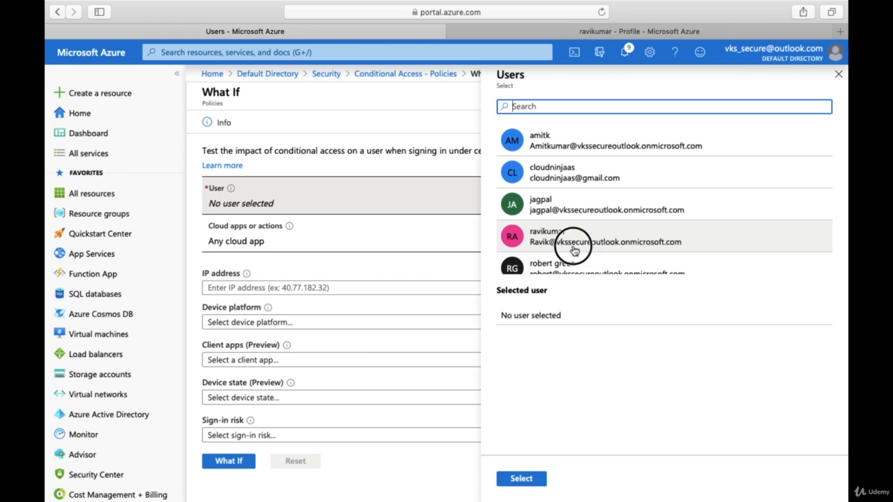
pyautogui.click(574, 249)
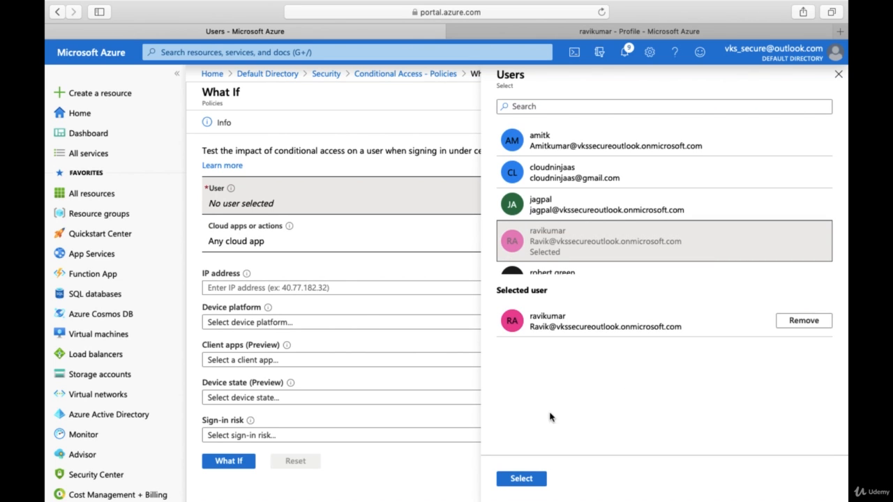
pyautogui.click(522, 478)
# - Limit the What If cloud apps to Microsoft Azure Management
pyautogui.click(323, 249)
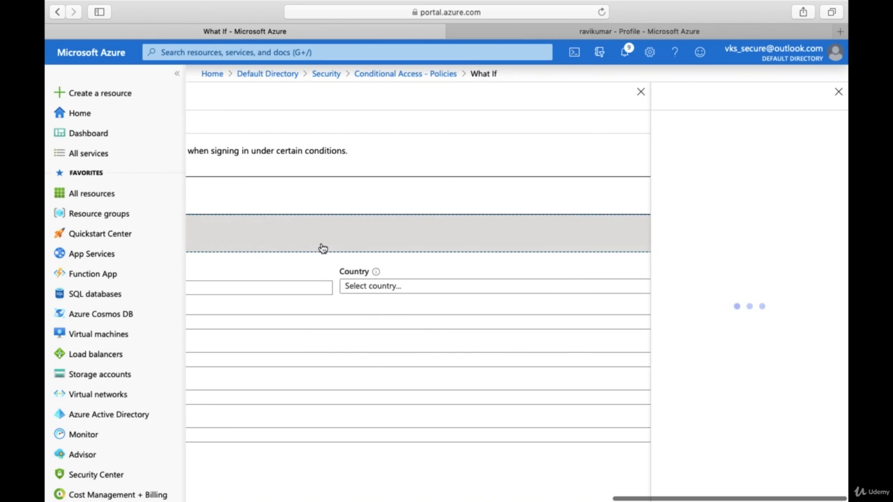
pyautogui.click(707, 187)
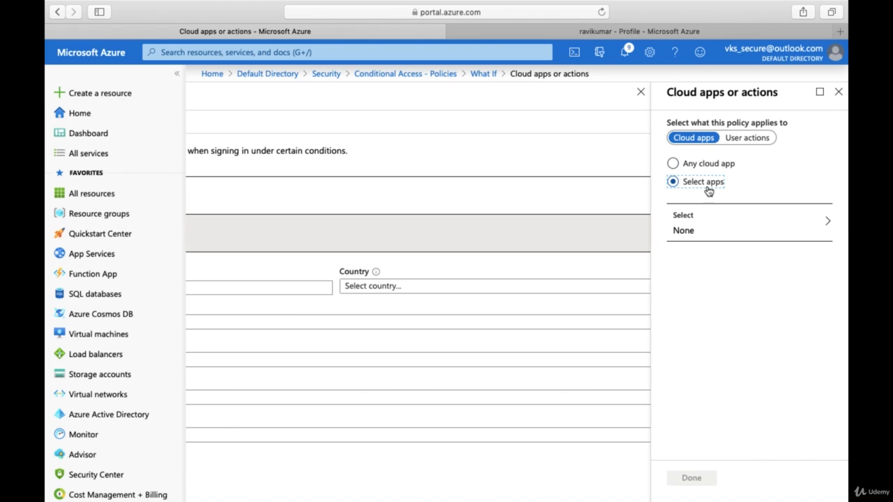
pyautogui.click(704, 227)
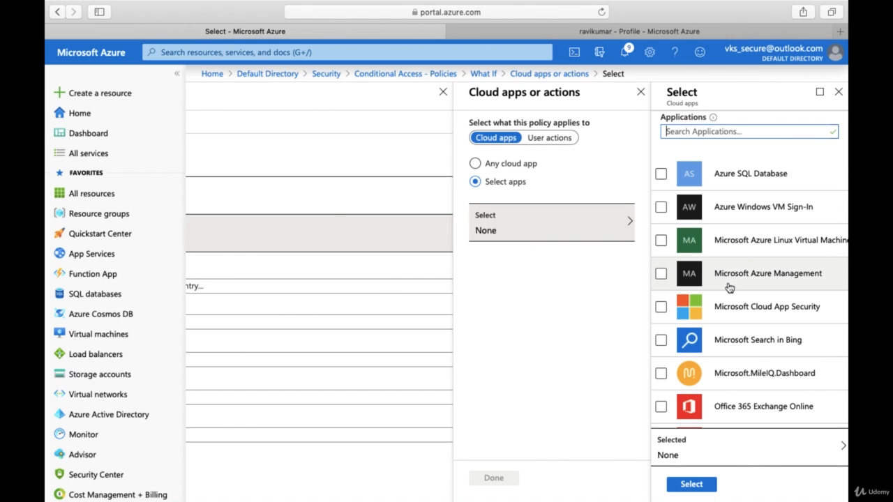
pyautogui.click(728, 285)
pyautogui.click(687, 483)
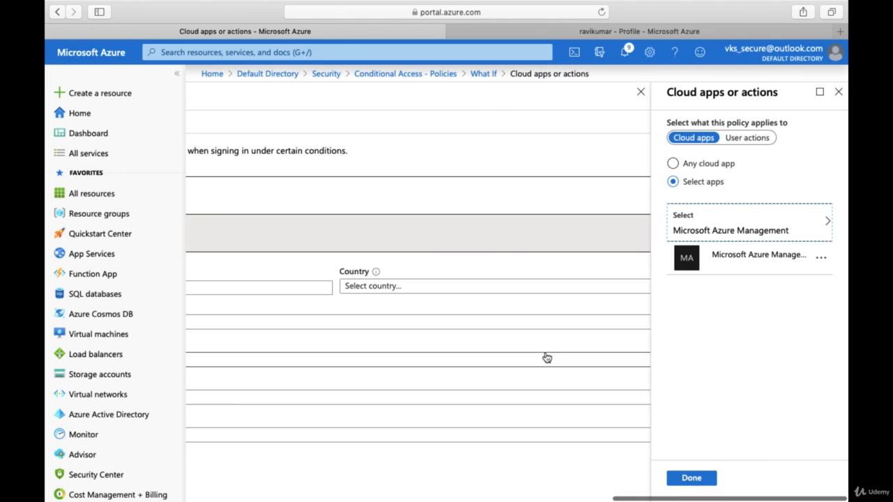
pyautogui.click(678, 482)
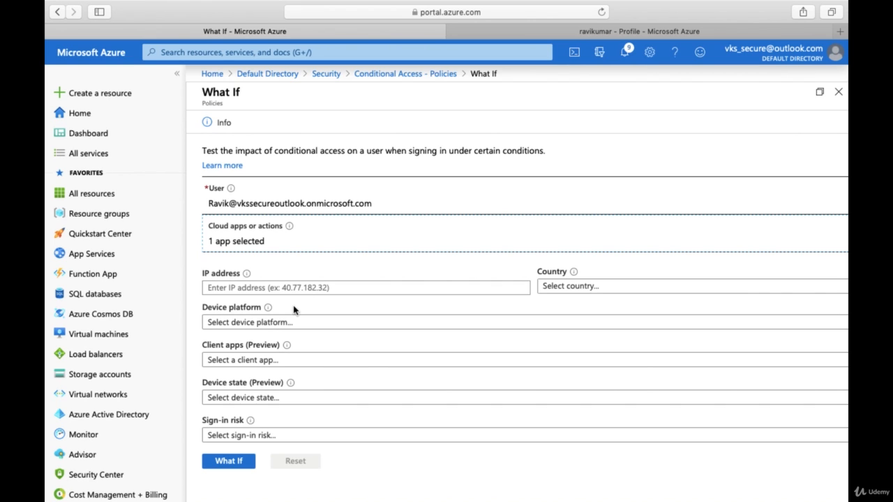
# - Run What If, check that the MFA policy appears under Policies that will apply, then discard the test
pyautogui.click(236, 461)
pyautogui.scroll(-3, 387, 396)
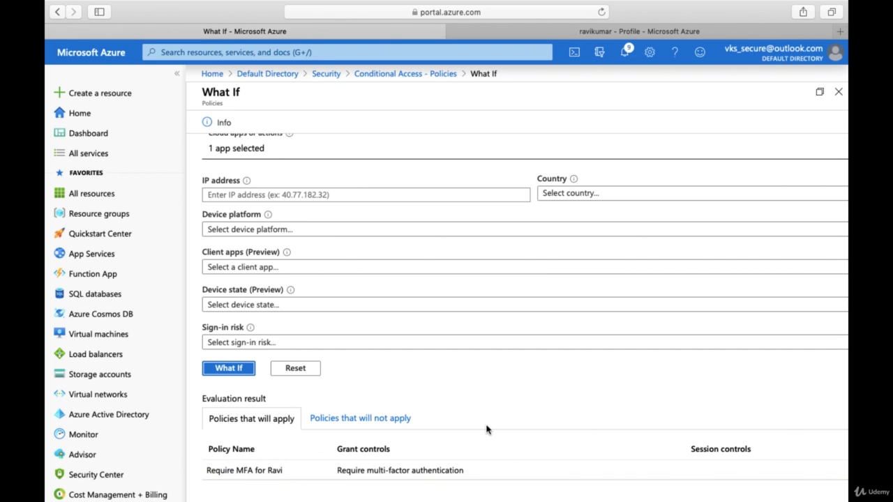
pyautogui.scroll(3, 487, 429)
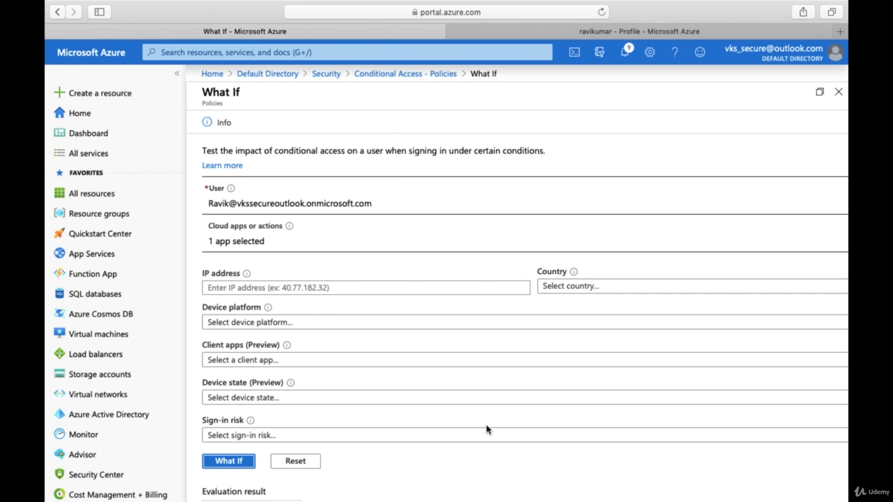
pyautogui.scroll(-2, 486, 429)
pyautogui.scroll(1, 487, 425)
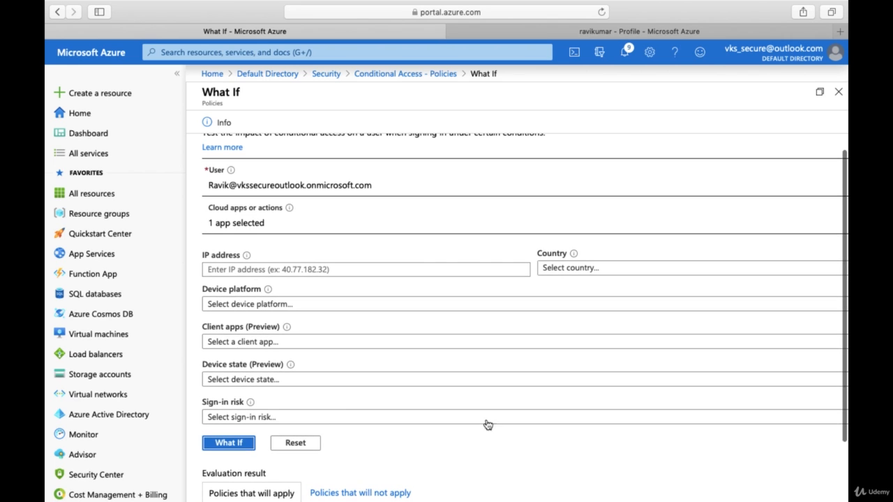
pyautogui.click(381, 74)
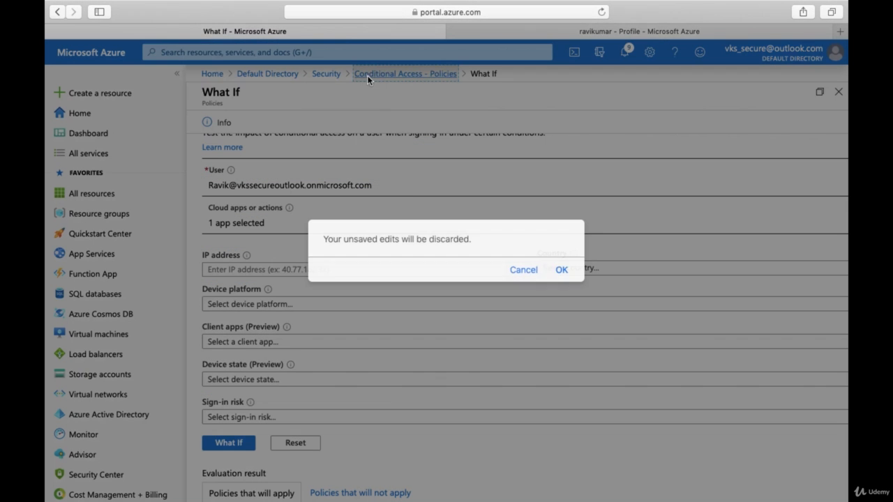
pyautogui.click(562, 270)
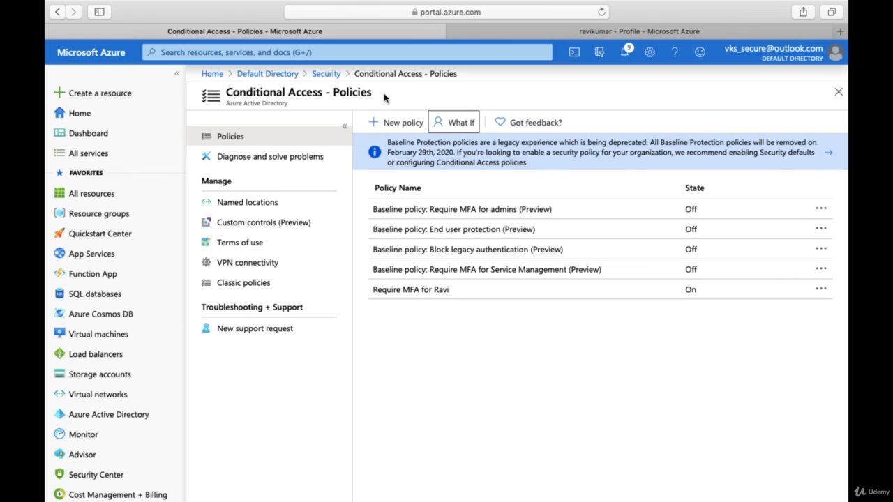